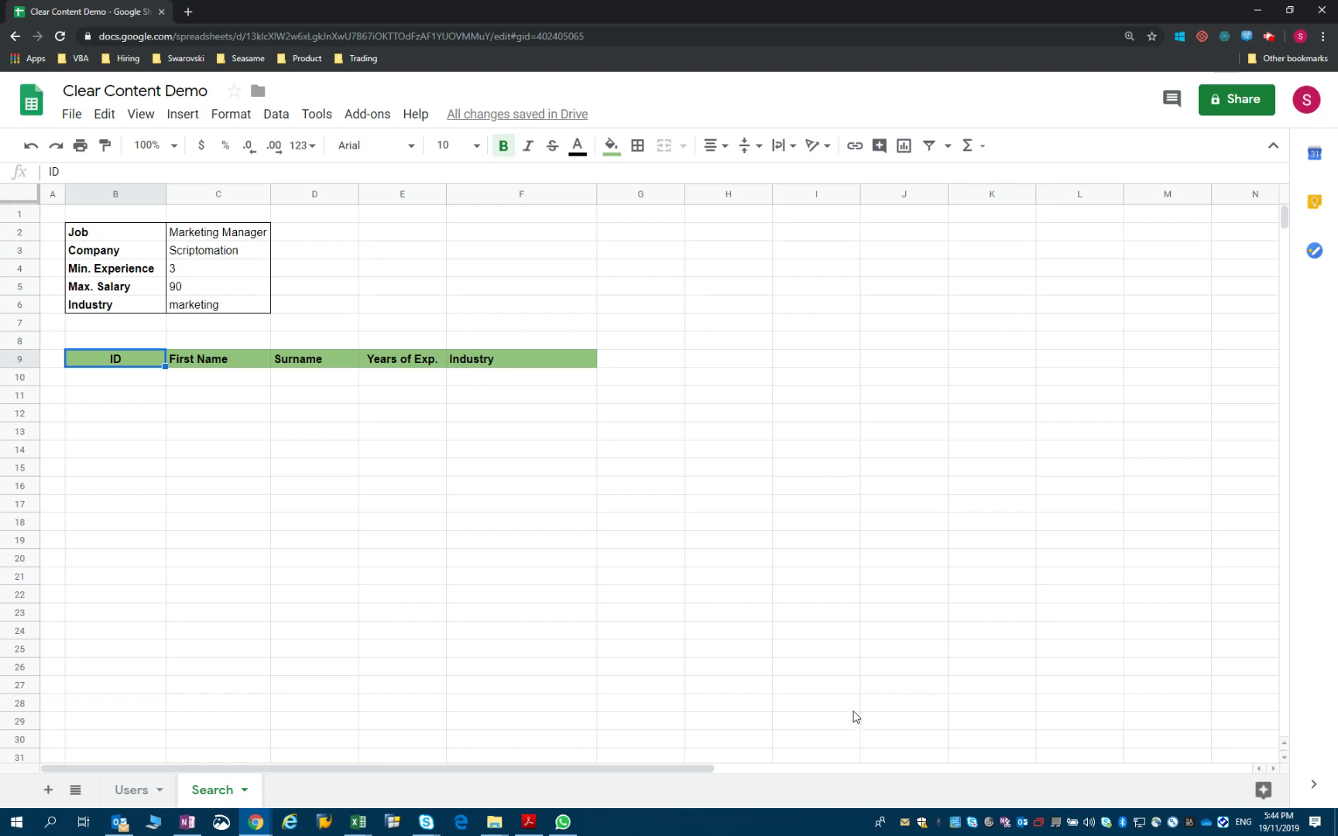
Step: After reviewing the Users table, run filterData from Tools > Script editor and view the Search results
click(126, 791)
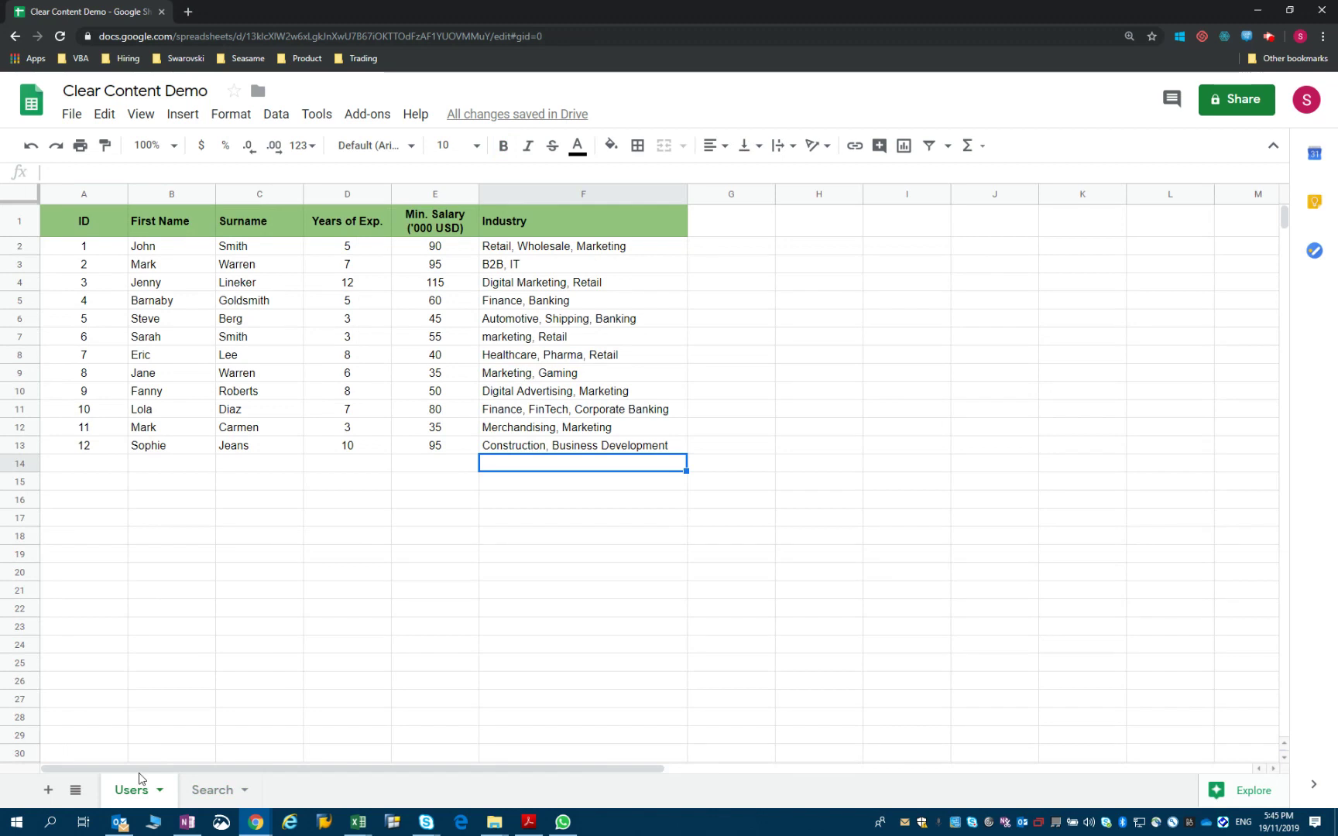
key(ctrl+shift+Page_Down)
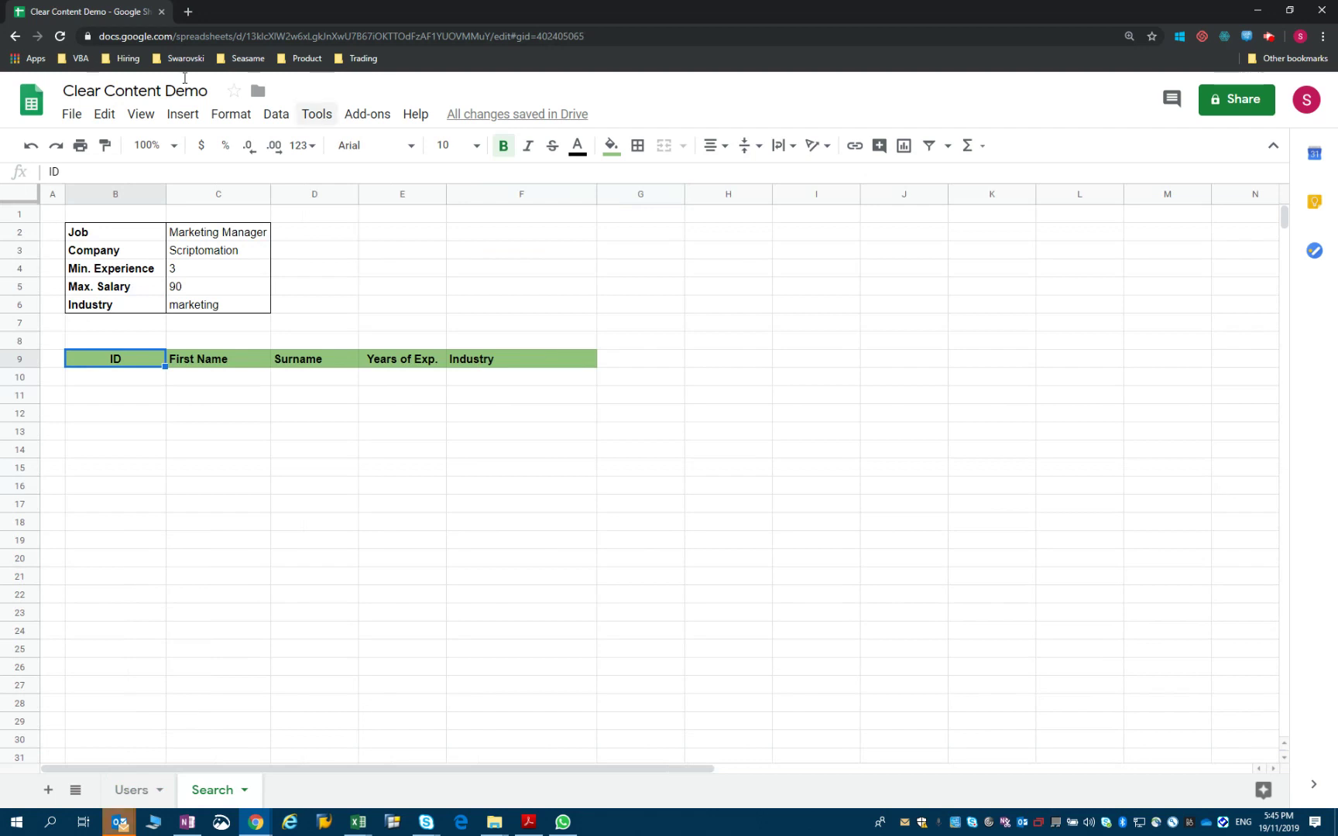
click(317, 115)
click(364, 187)
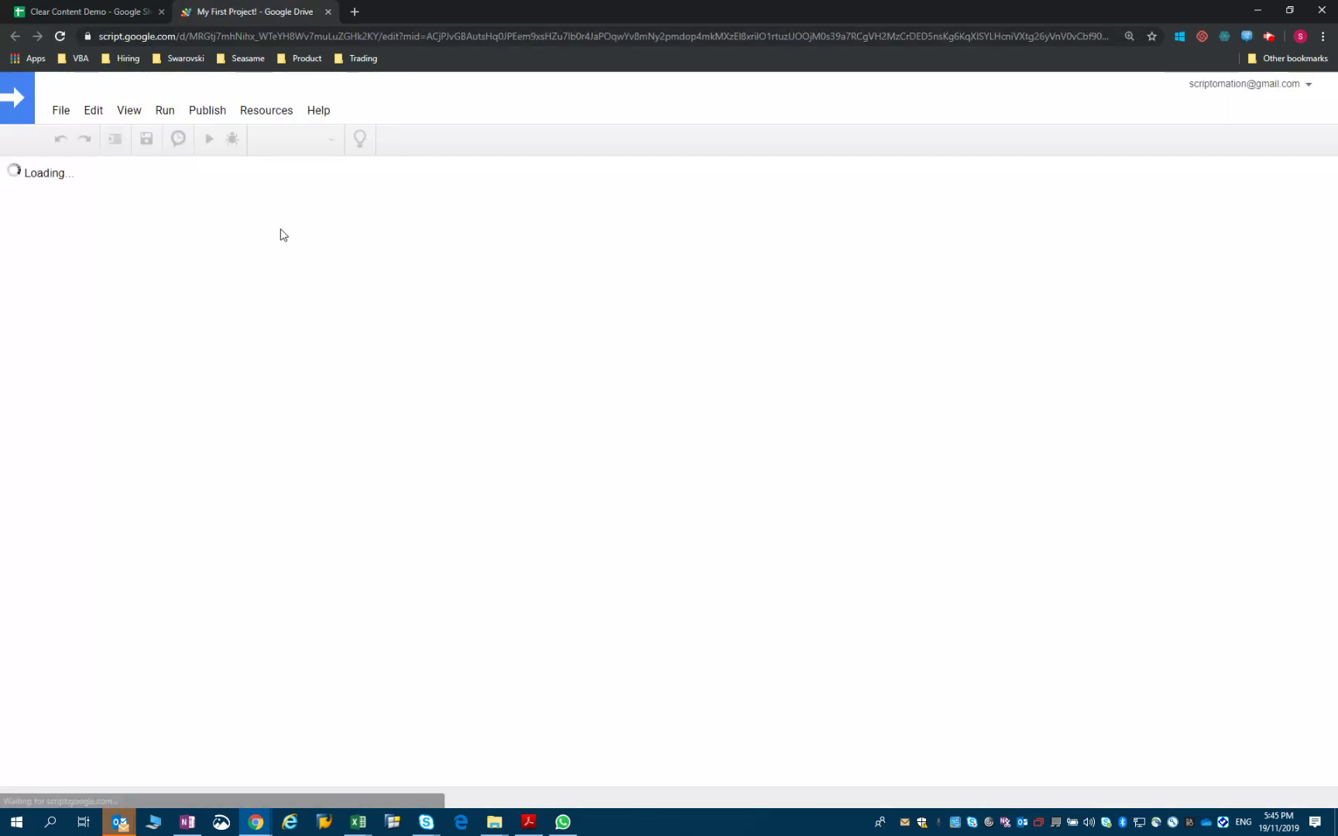
click(208, 140)
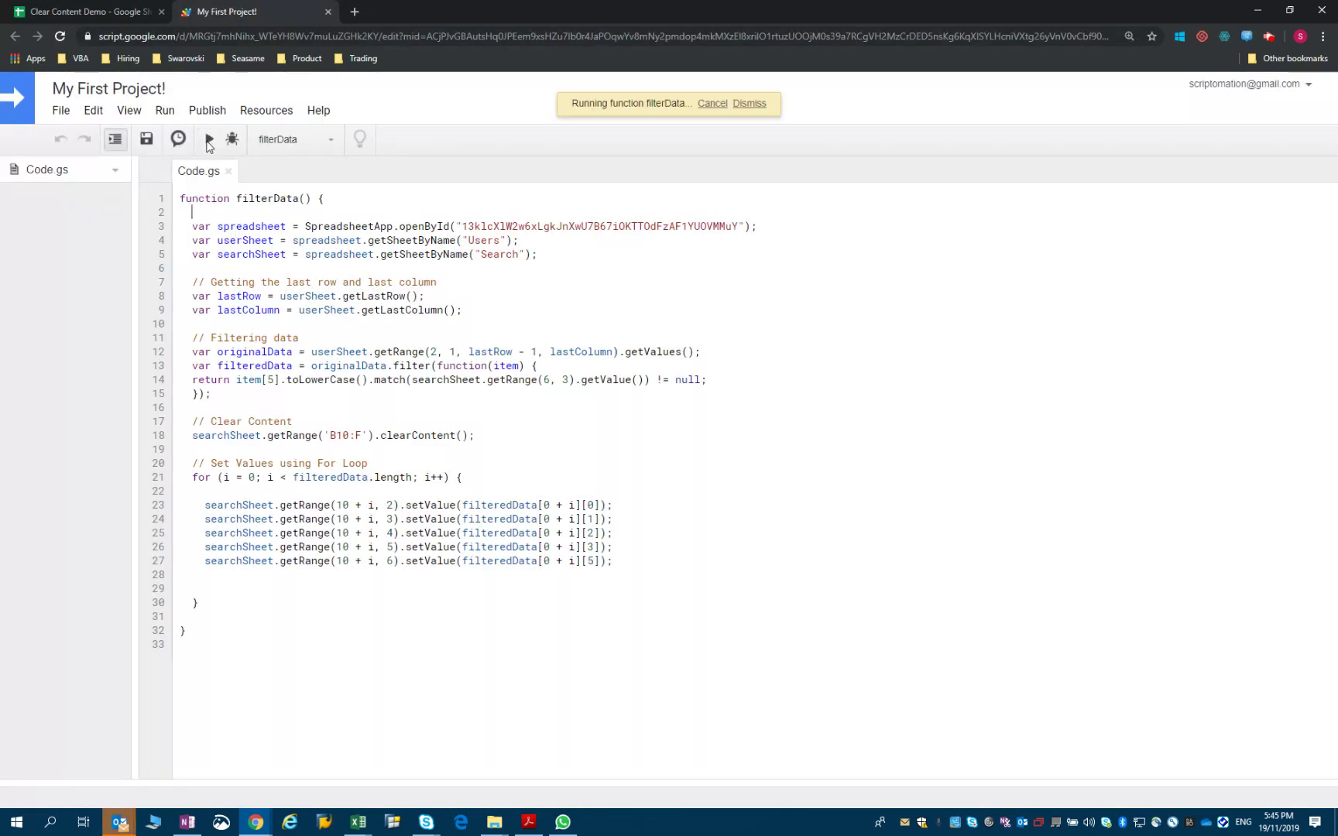
click(89, 12)
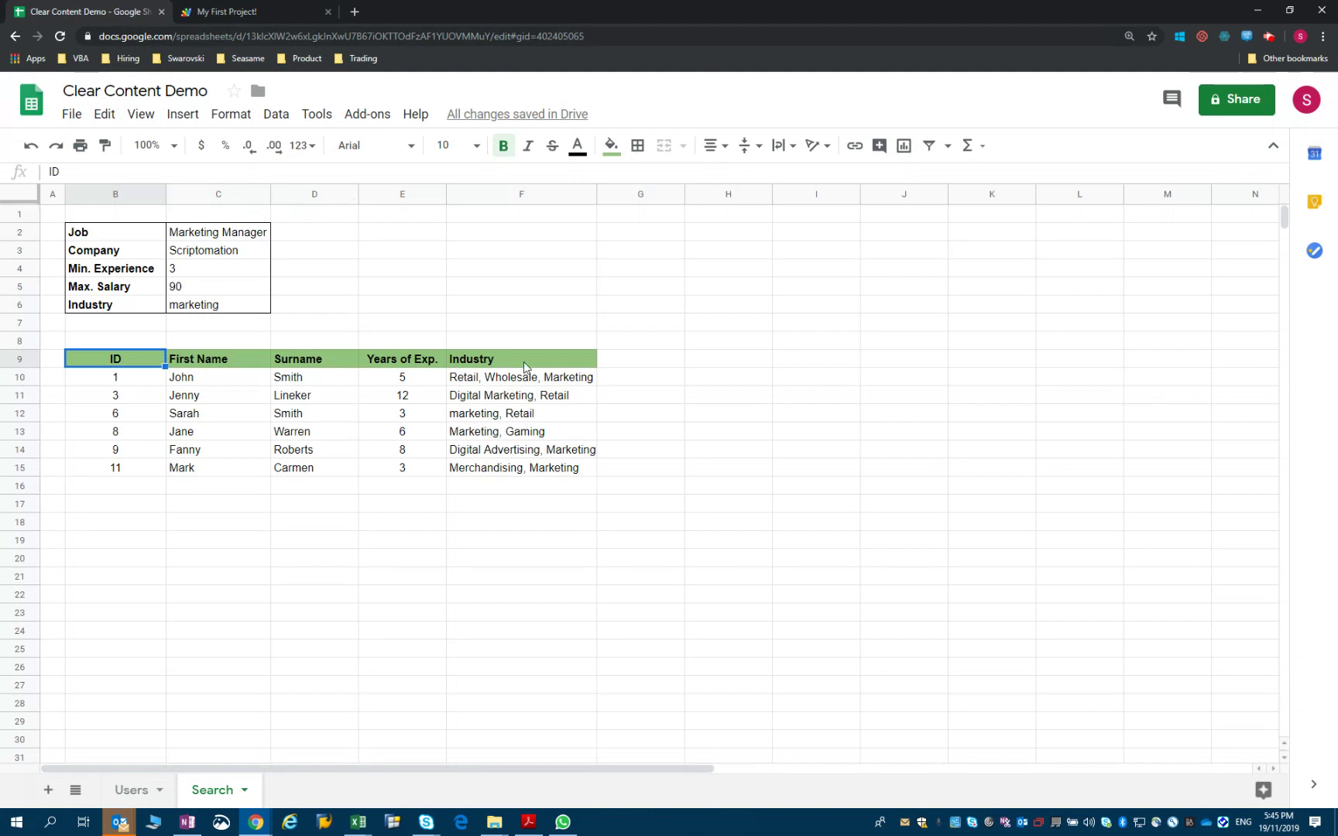
click(132, 789)
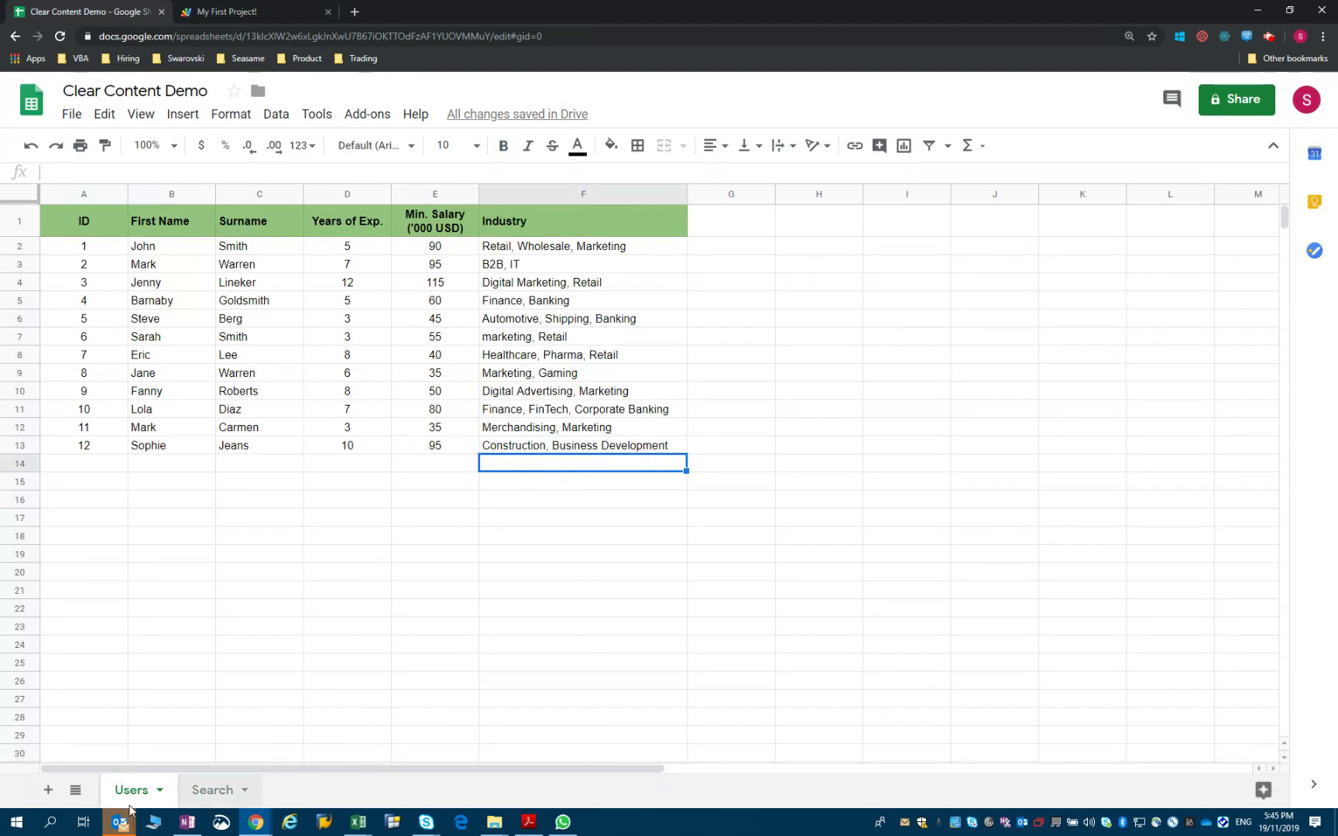
click(212, 789)
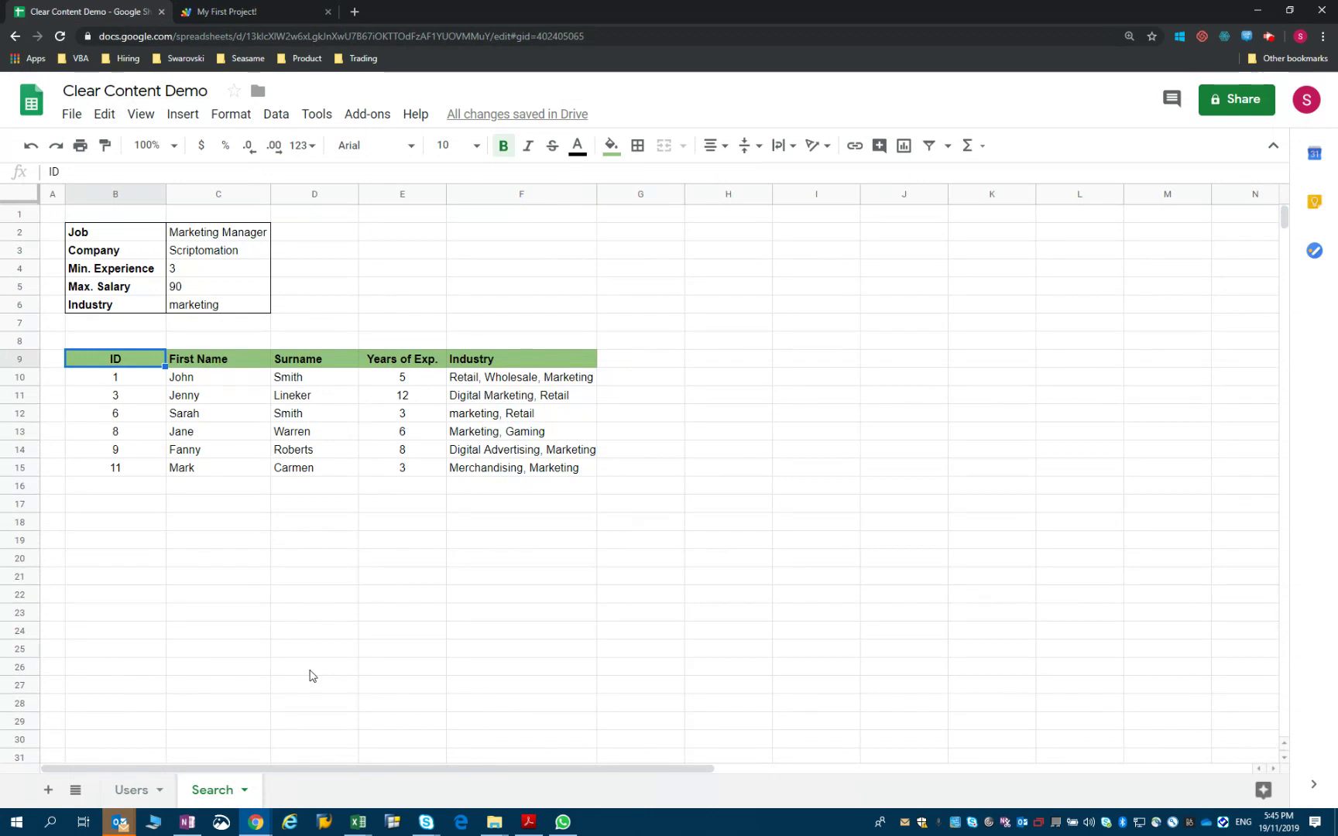
mouse_move(116, 376)
mouse_down()
mouse_move(516, 450)
mouse_move(516, 470)
mouse_up()
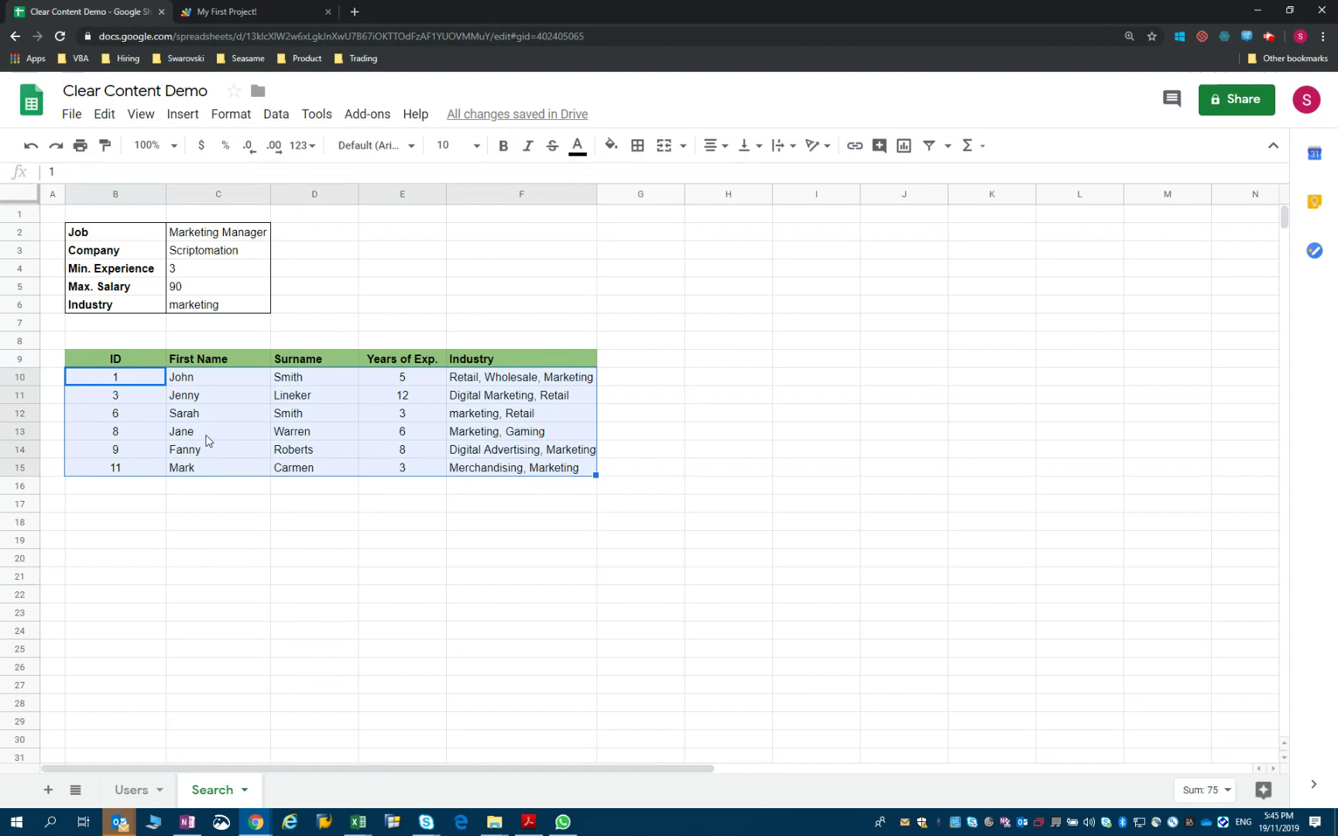
key(shift+BackSpace)
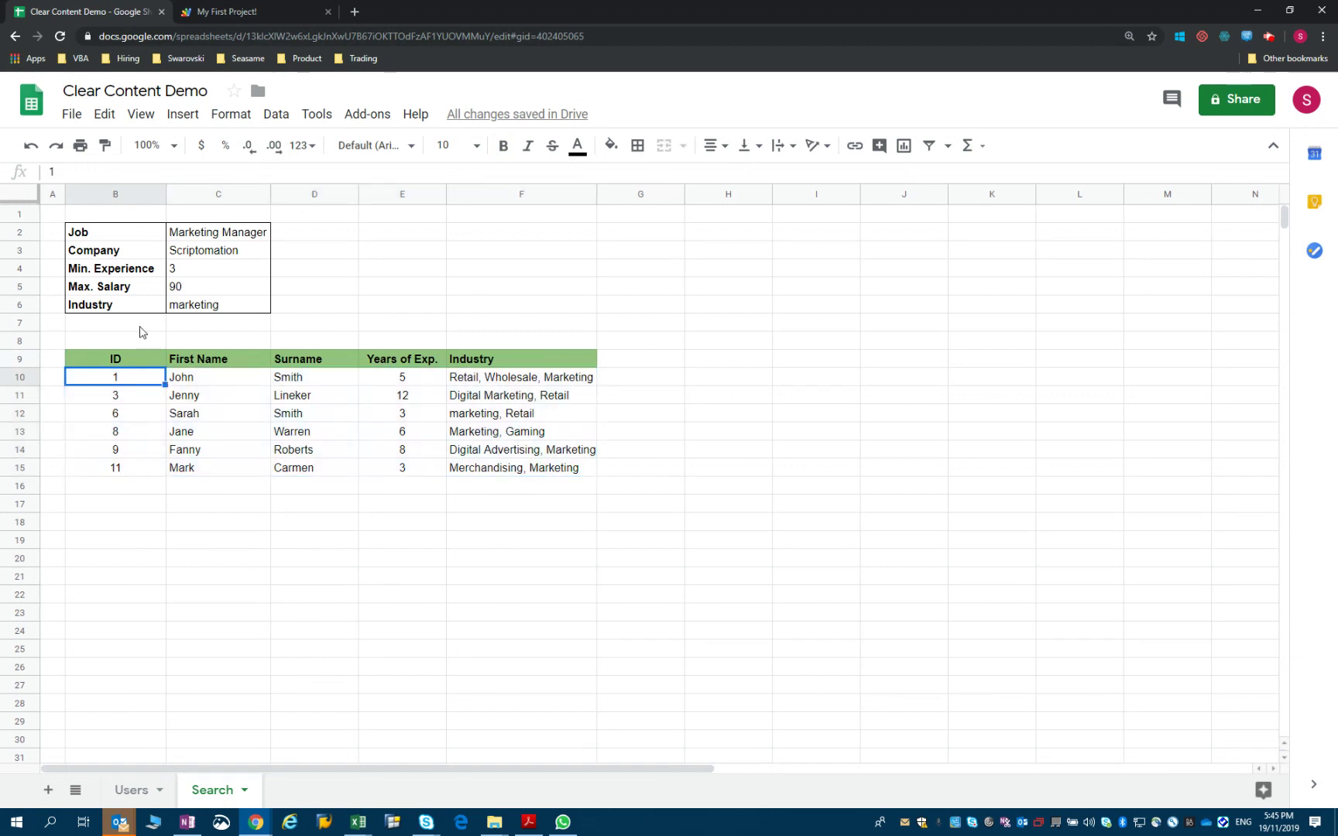
Step: Add a '// Sort Data' comment on new lines after the loop in filterData
click(219, 13)
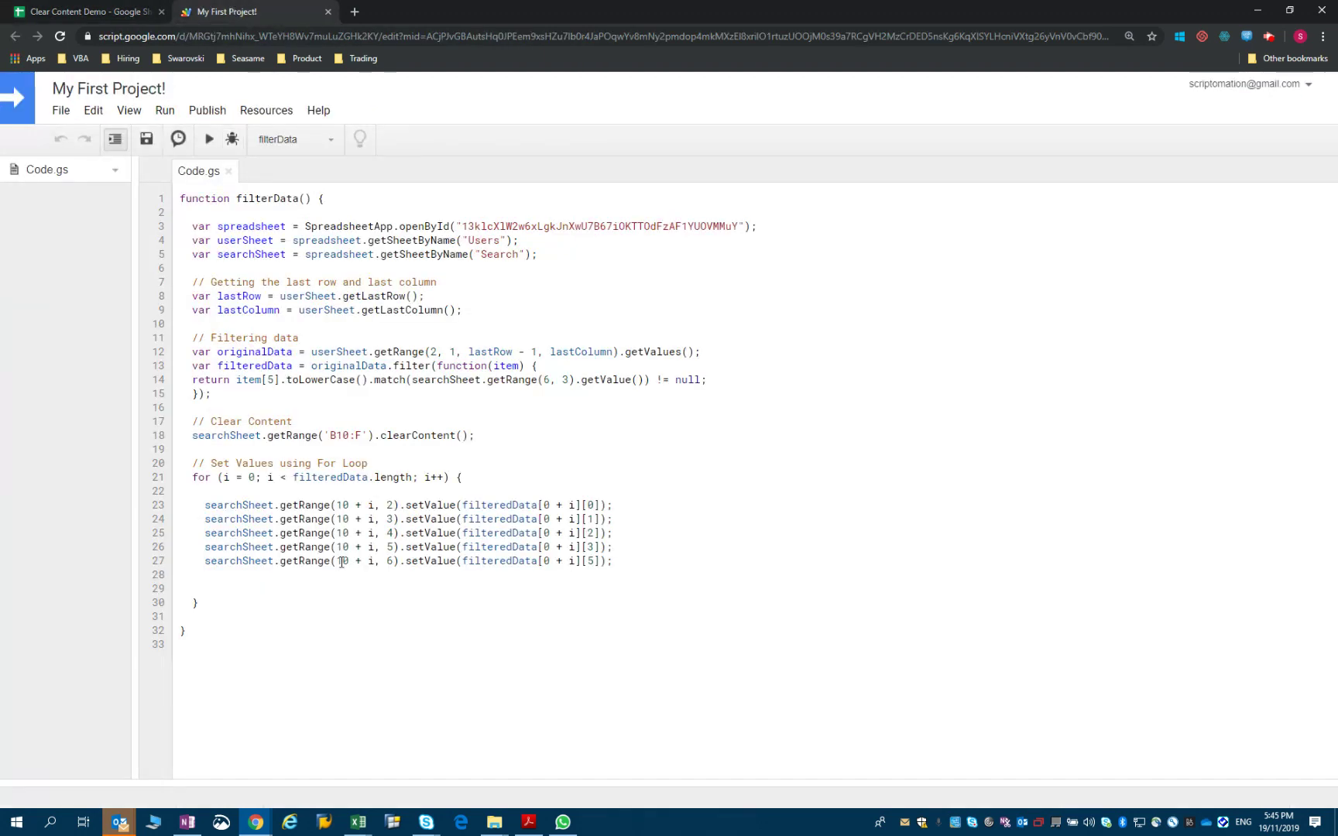
key(Return)
key(Return)
key(BackSpace)
key(Return)
text(//)
text( So)
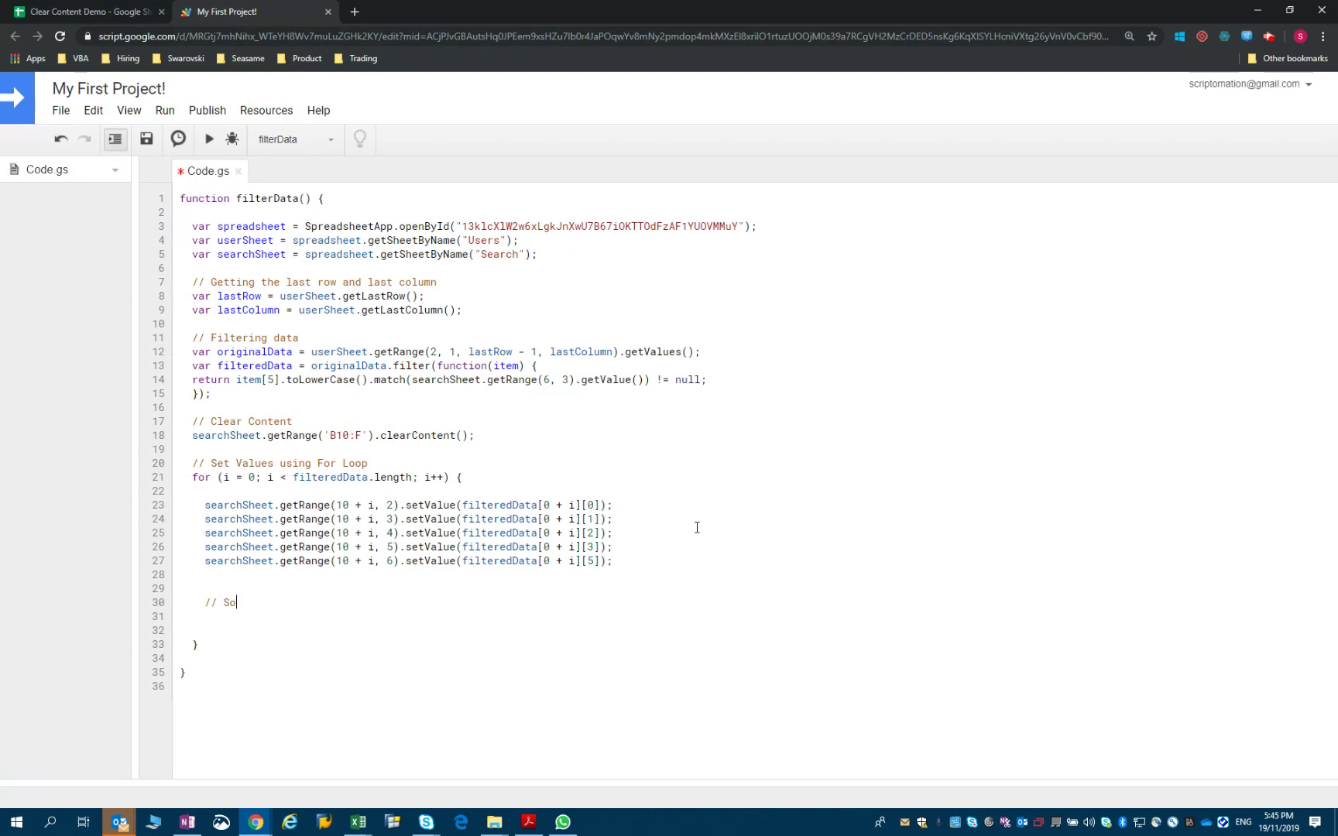
text(rt )
text(Data)
click(205, 604)
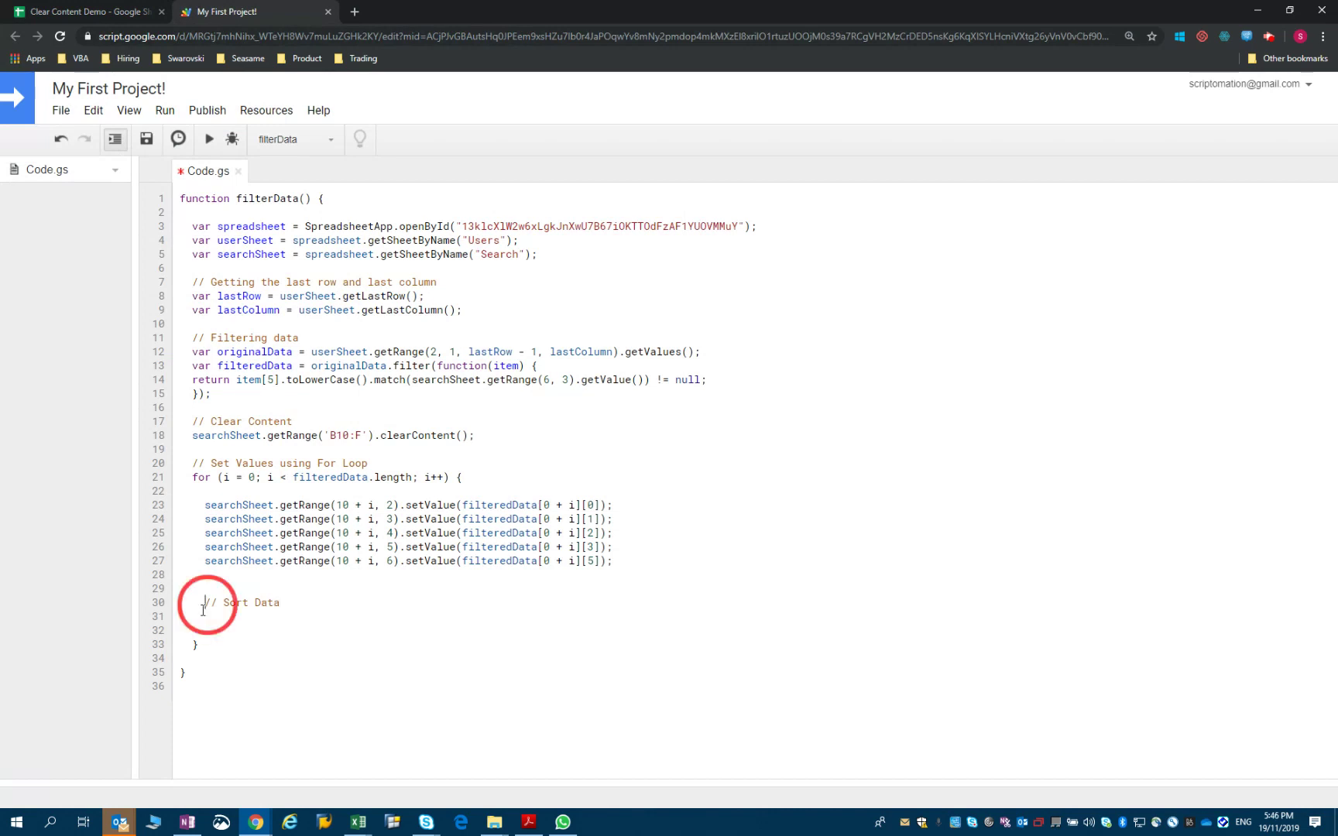
key(BackSpace)
key(BackSpace)
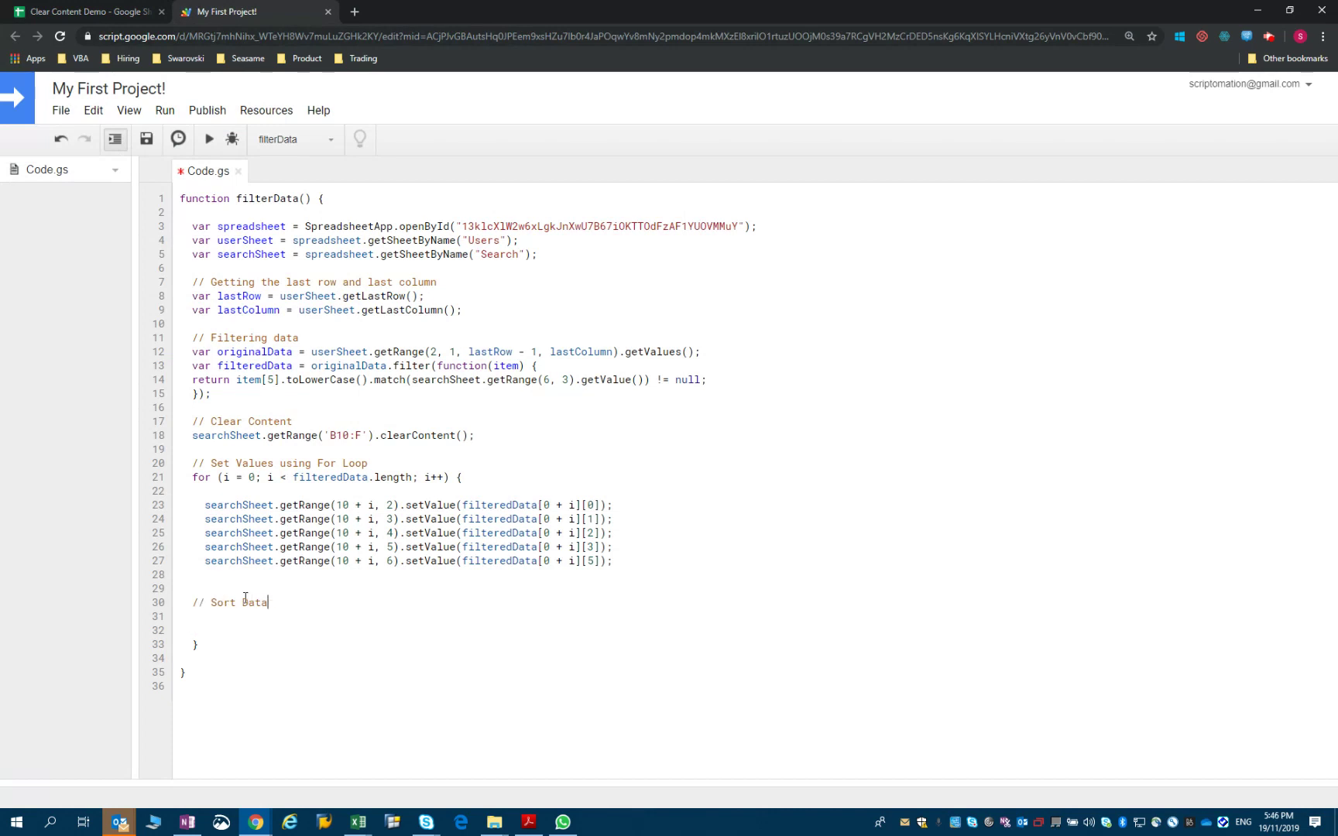
key(Return)
Step: Copy searchSheet.getRange('B10:F') from line 18 onto line 31 under the comment
drag(374, 435, 194, 435)
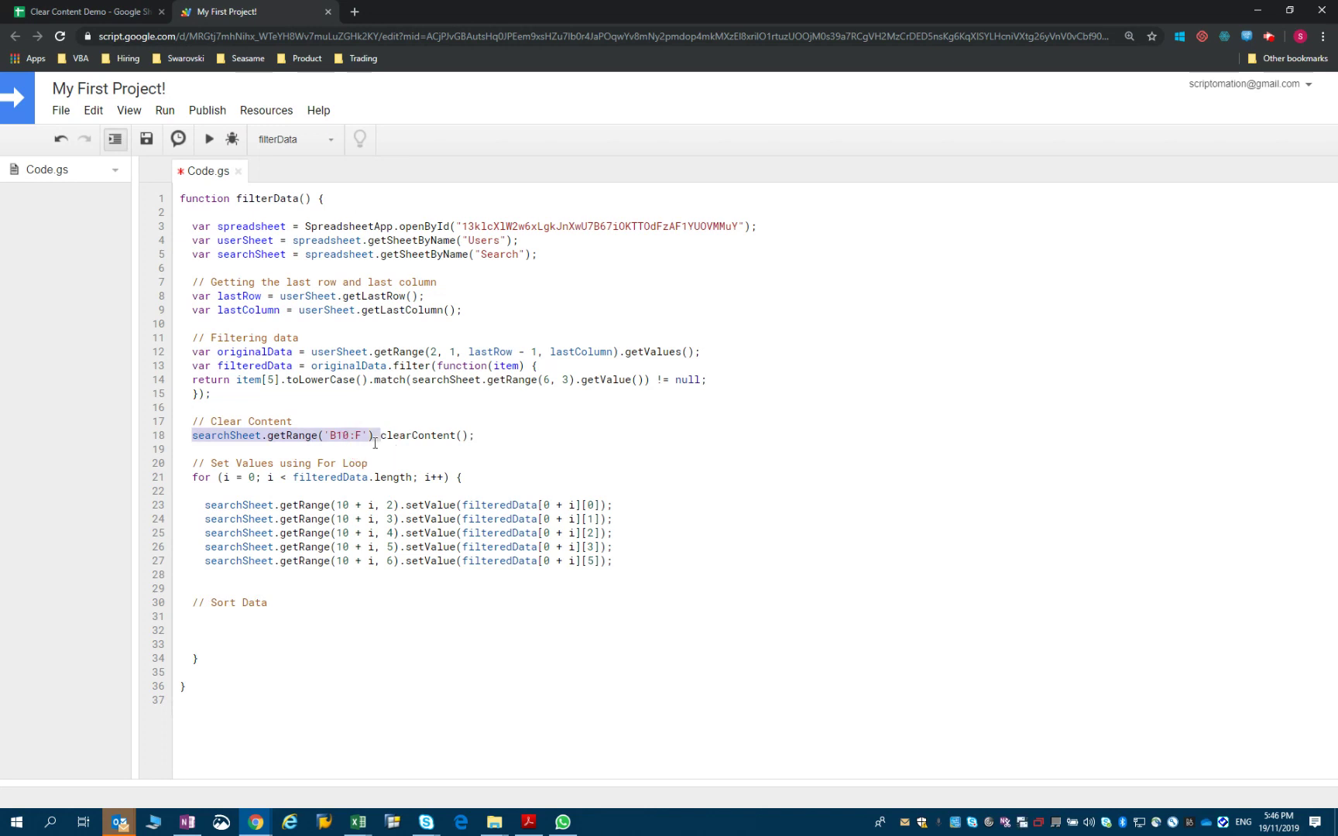
click(195, 617)
text(searchSheet.getRange('B10:F').)
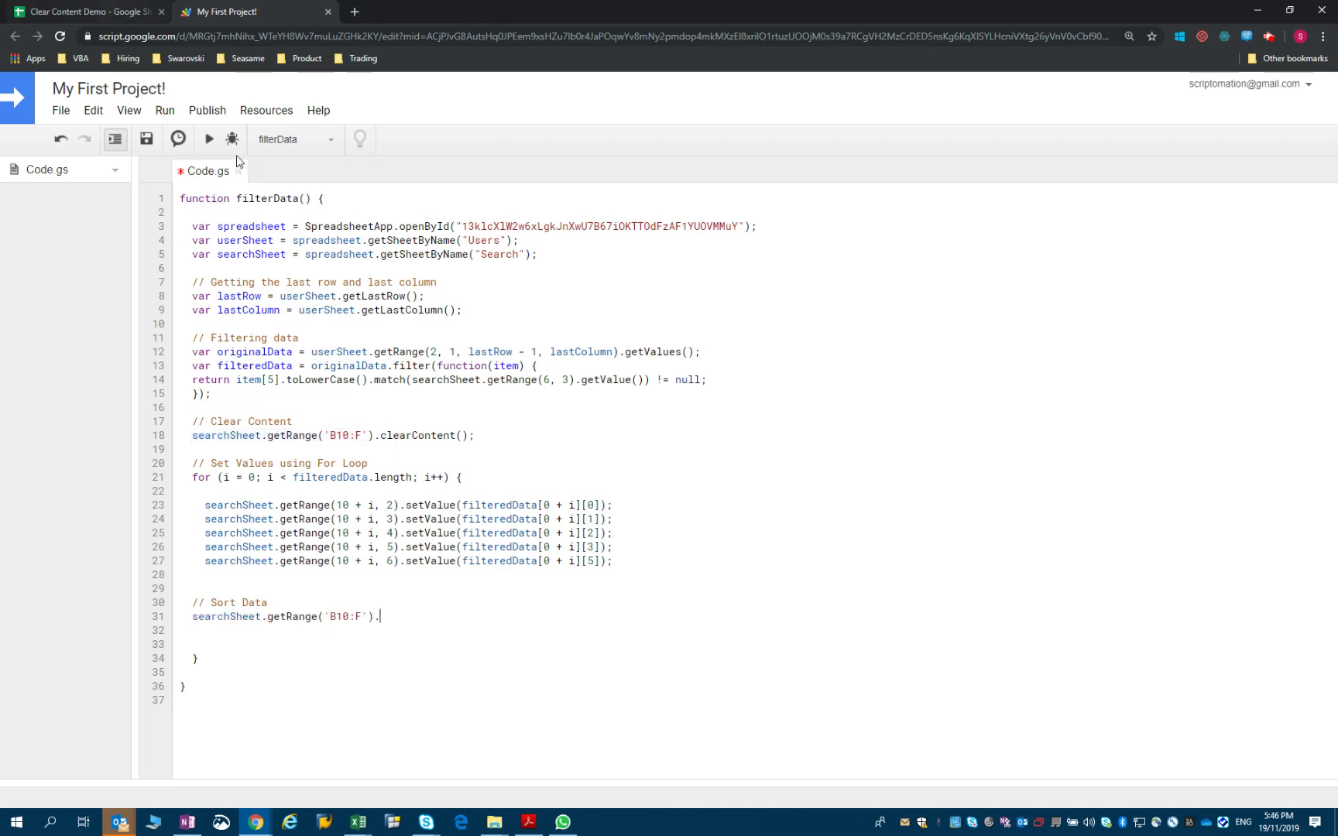
click(89, 13)
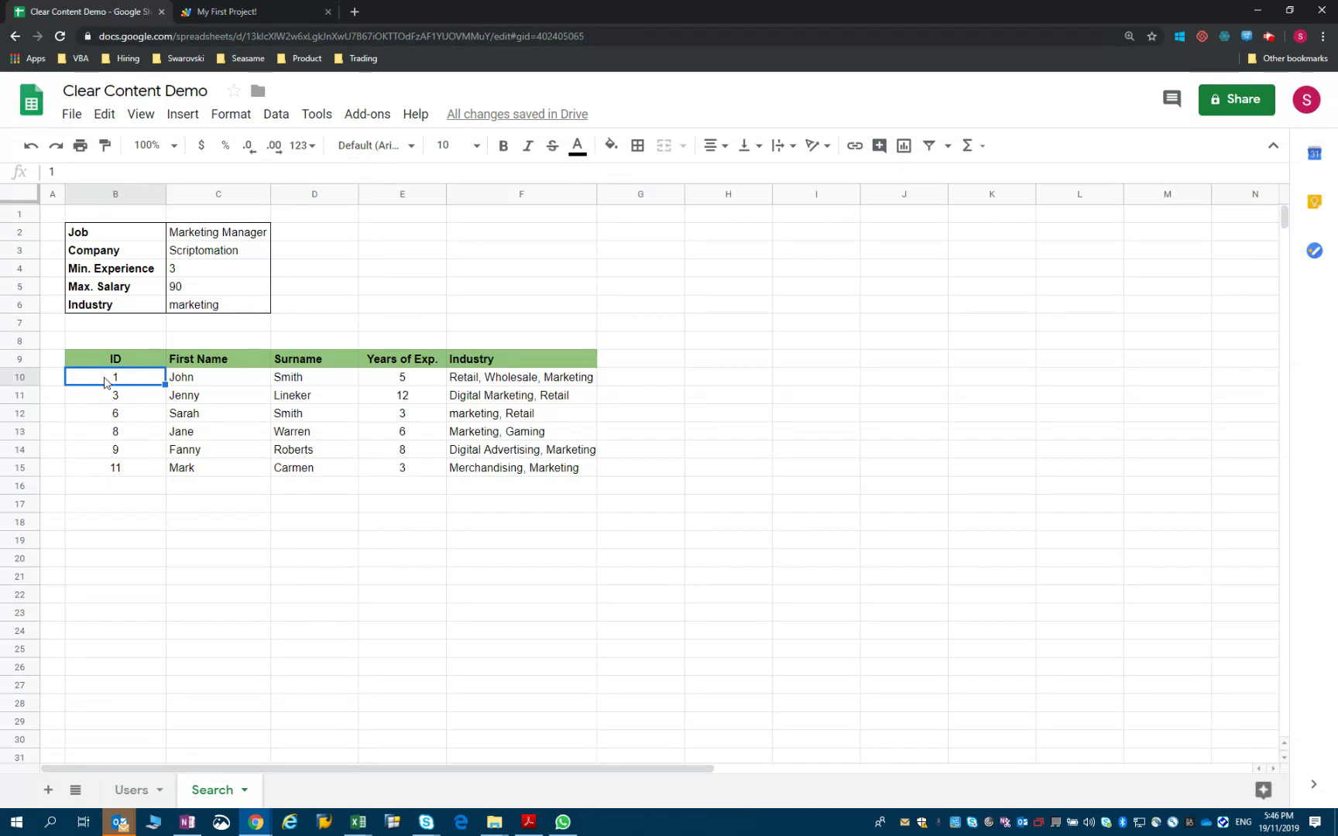
Step: Confirm on the Search sheet that B10:F spans from the candidate block to the last row
key(ctrl+shift+Right)
key(ctrl+shift+Down)
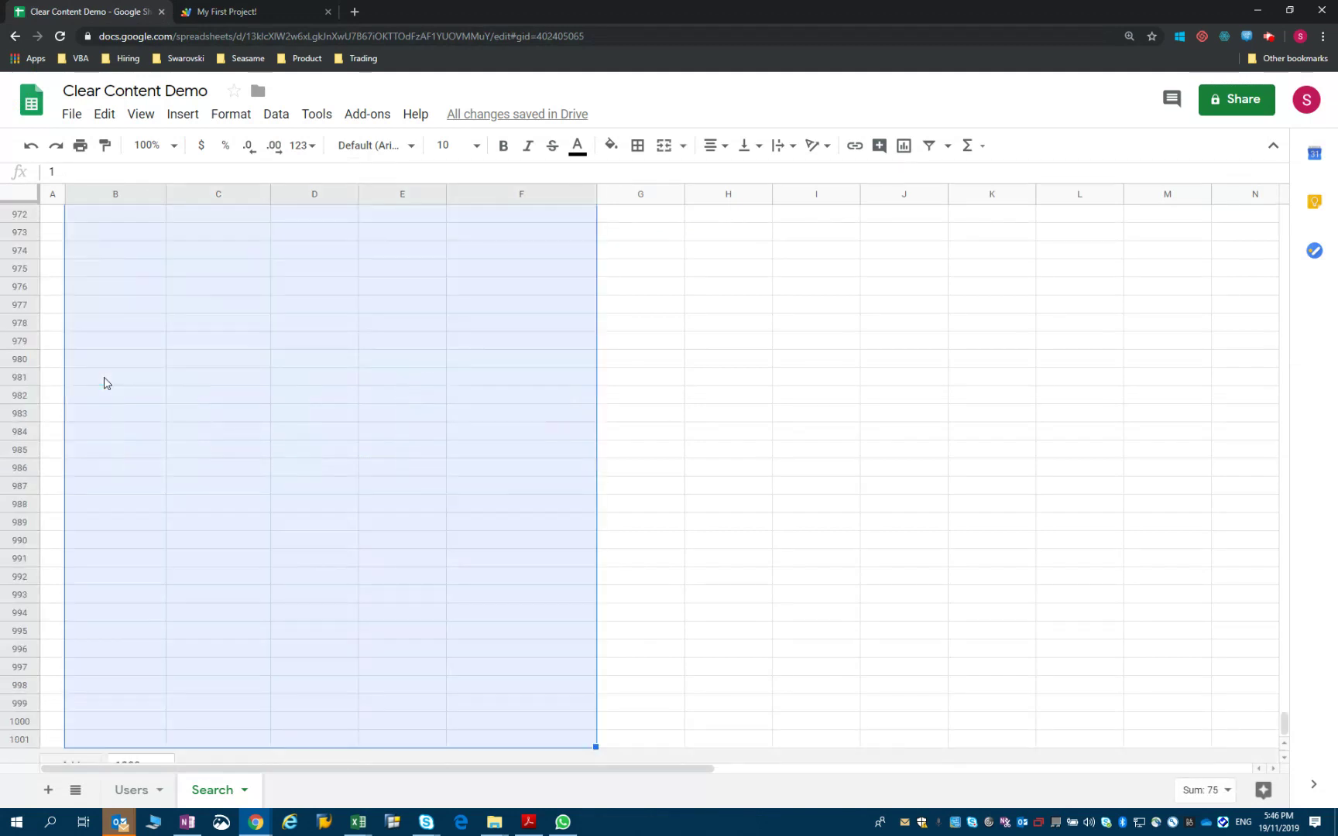
key(ctrl+BackSpace)
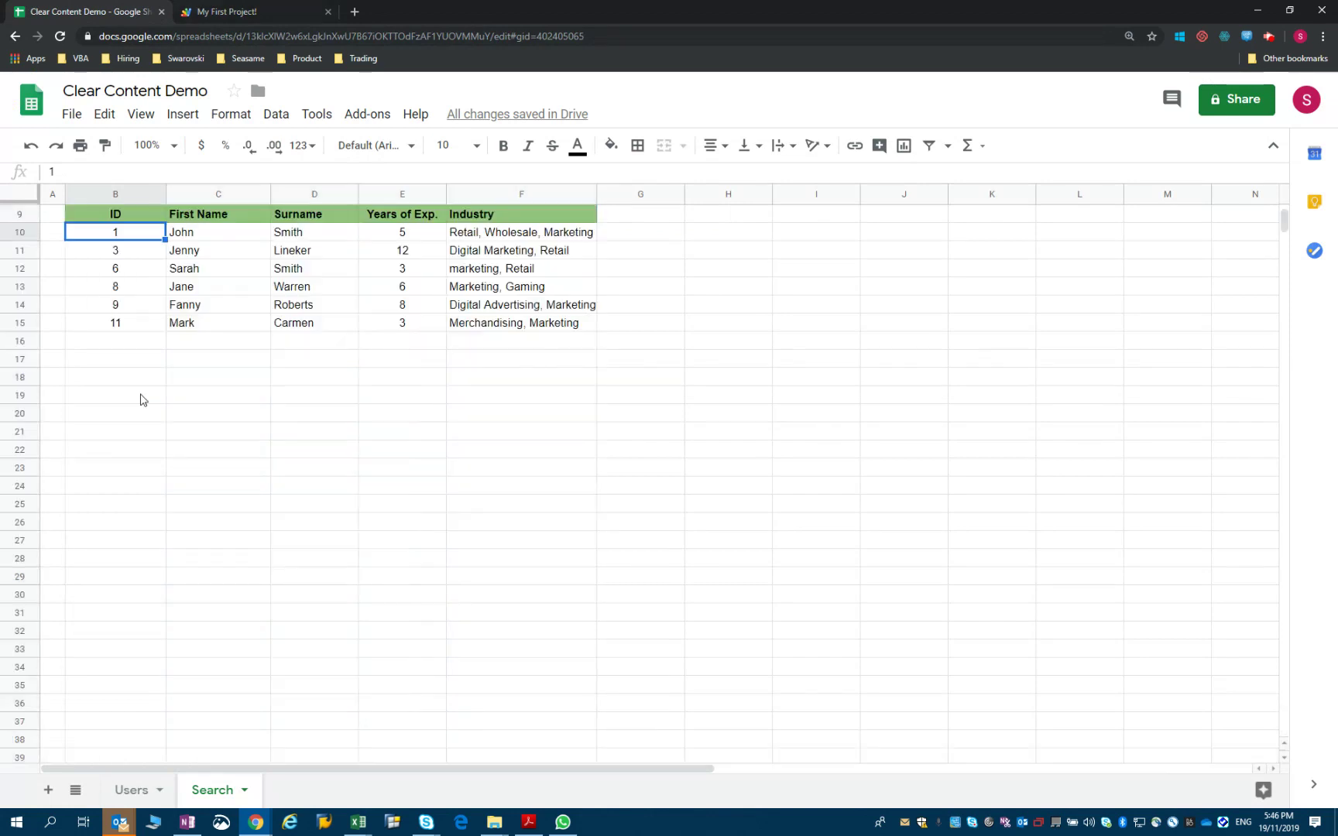
key(ctrl+Tab)
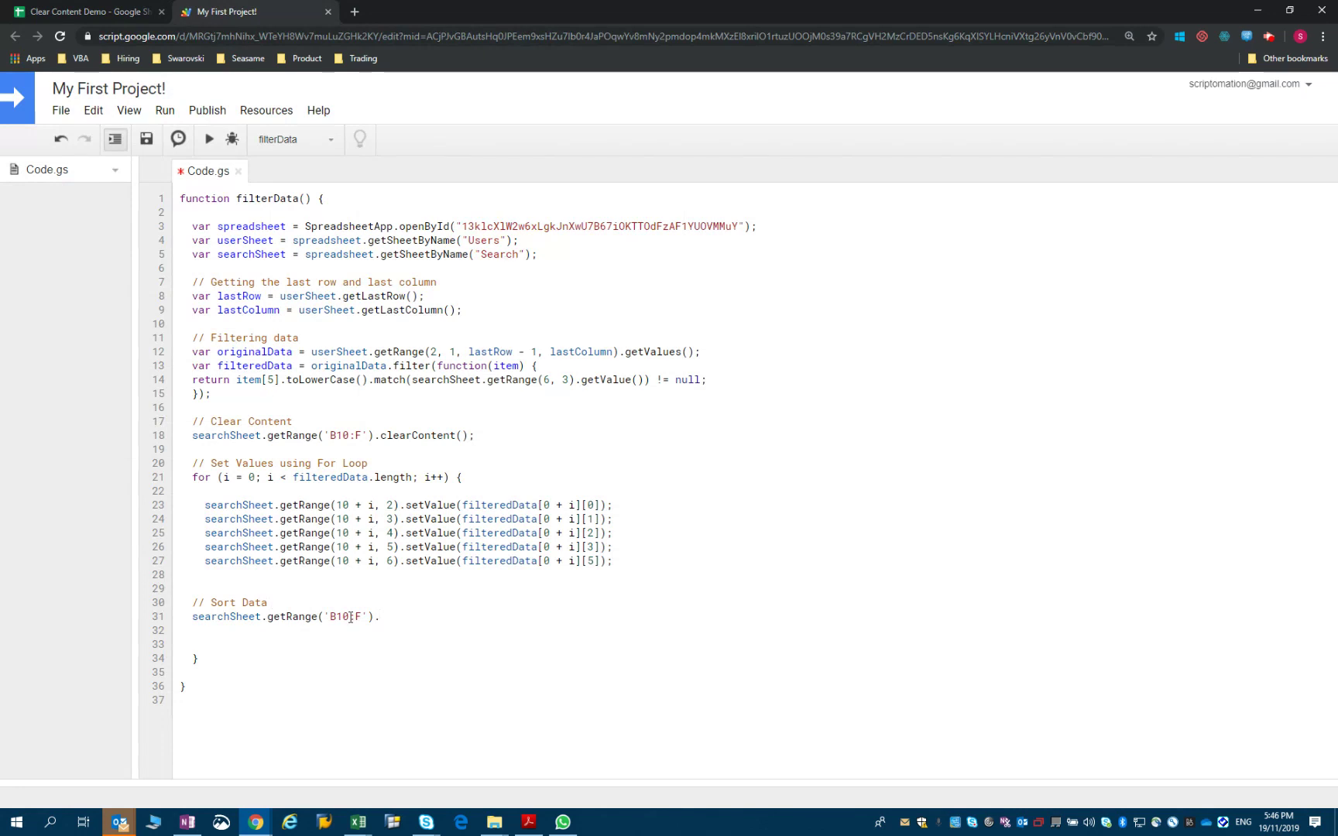
text(sort)
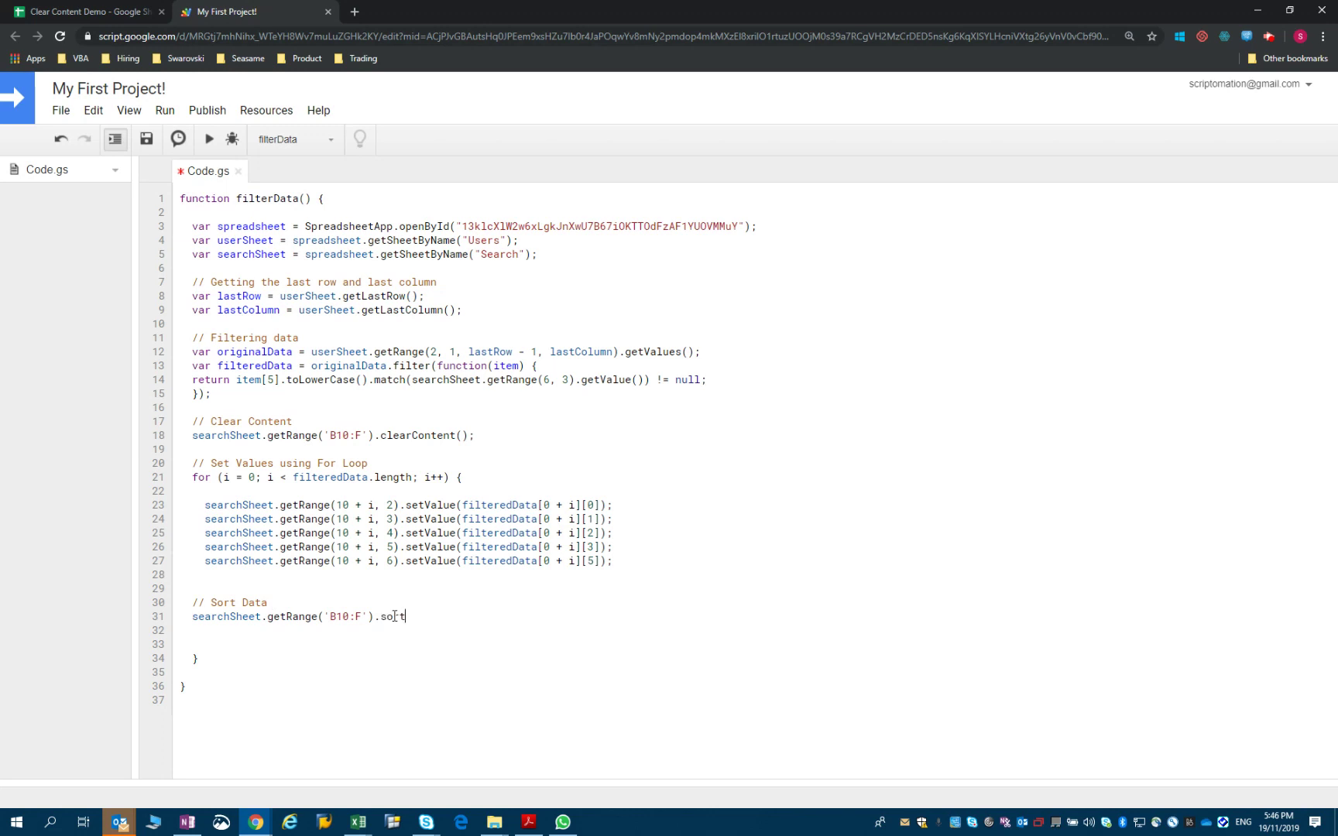
Step: Complete line 31 with the sort(sortSpecObj) autocomplete on the B10:F range
key(BackSpace)
key(BackSpace)
key(BackSpace)
text(sort)
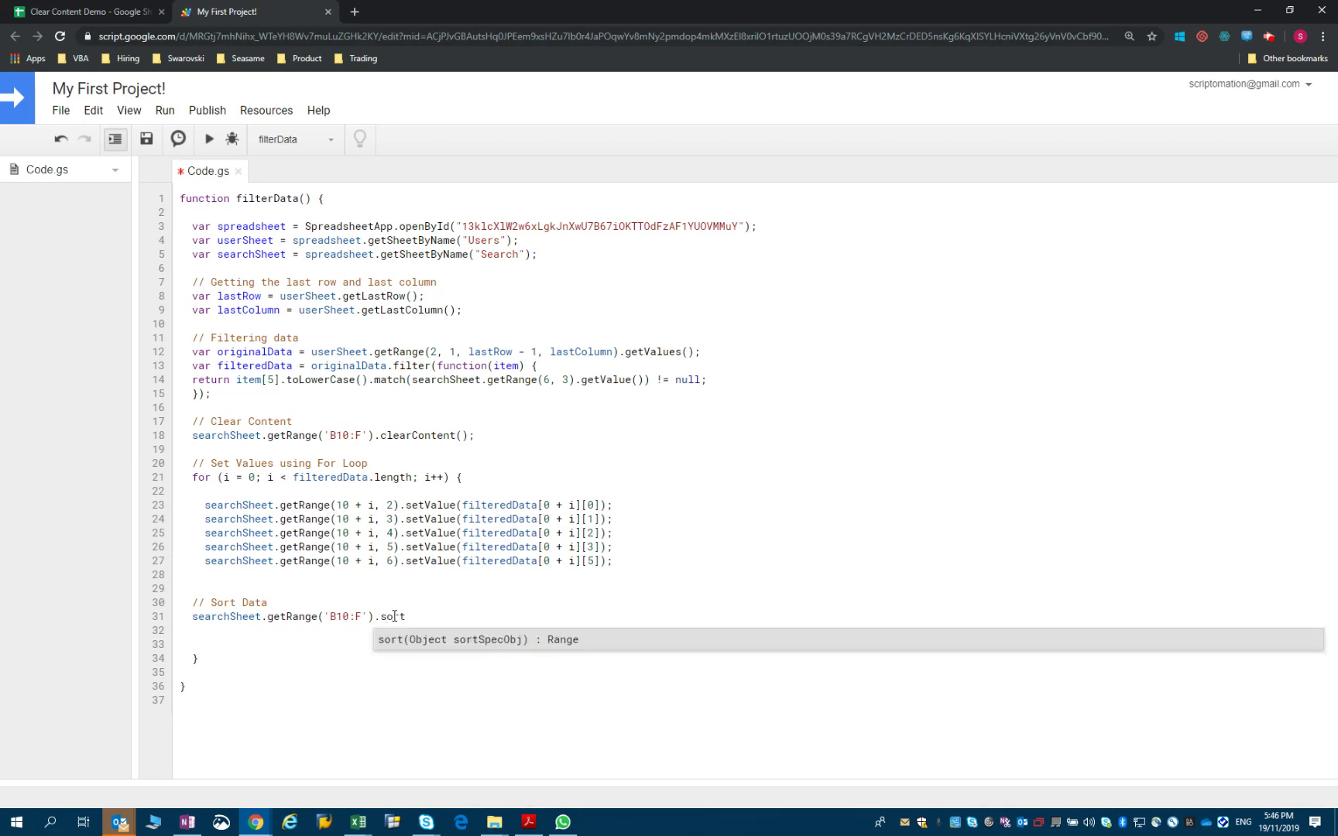
key(Return)
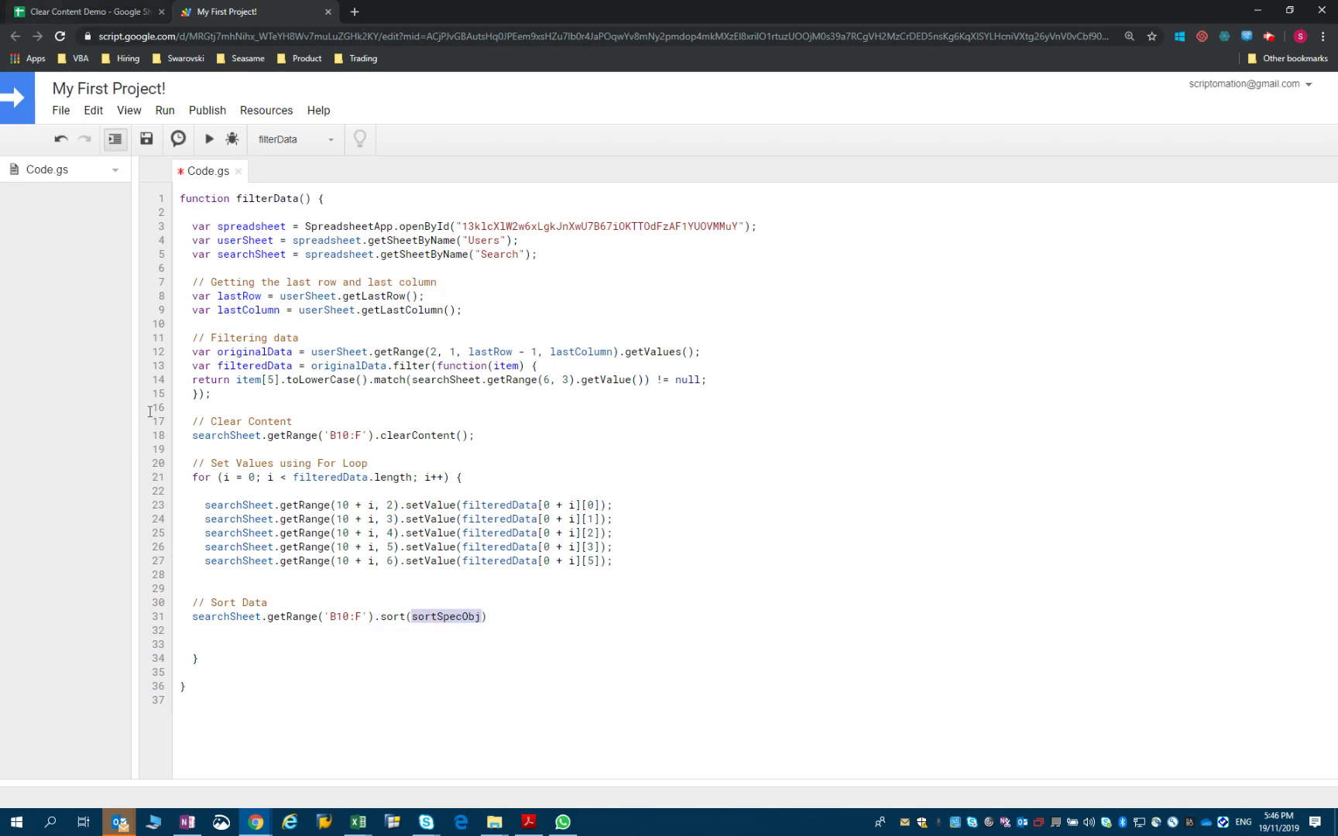
click(55, 12)
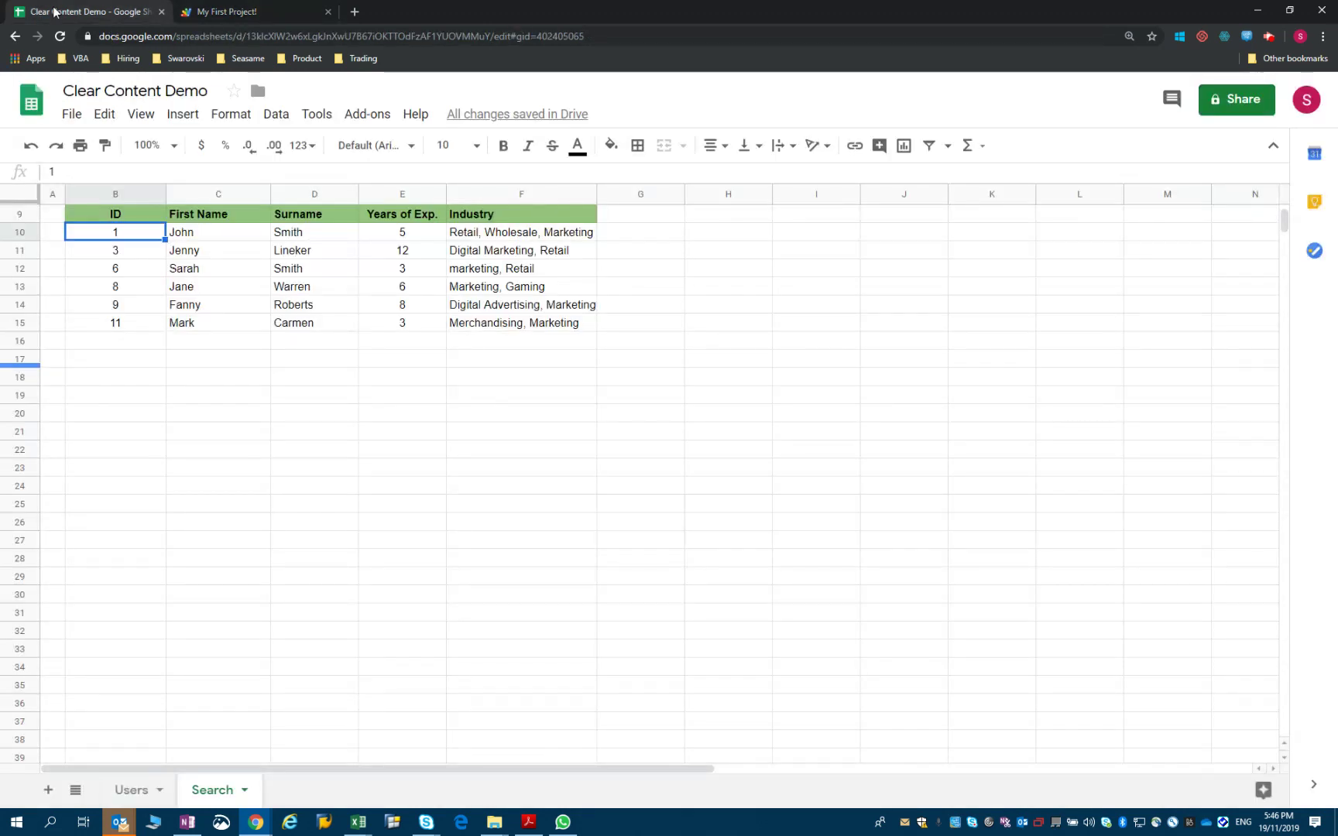
scroll(57, 344, up, 3)
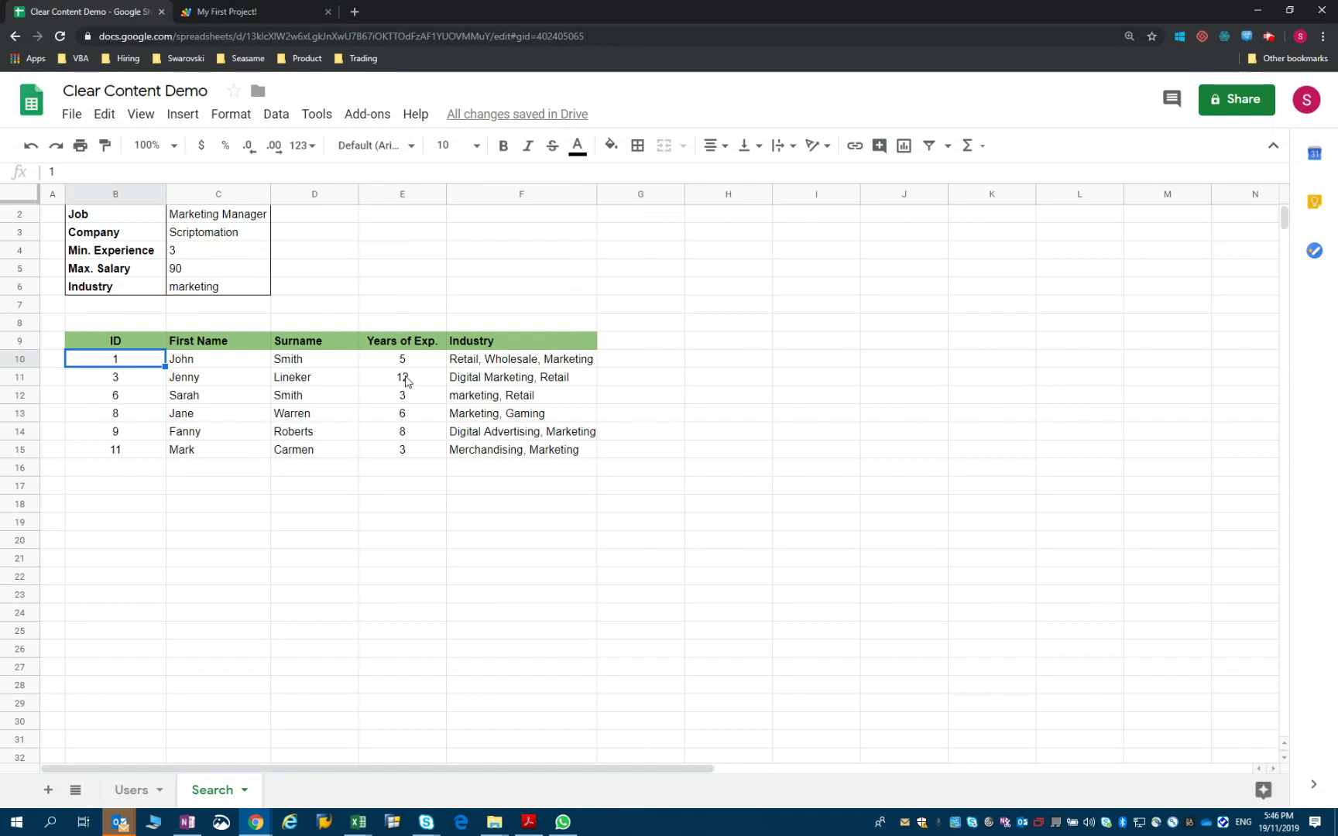
Step: Review the Search sheet's criteria and candidate table before returning to filterData
key(ctrl+Tab)
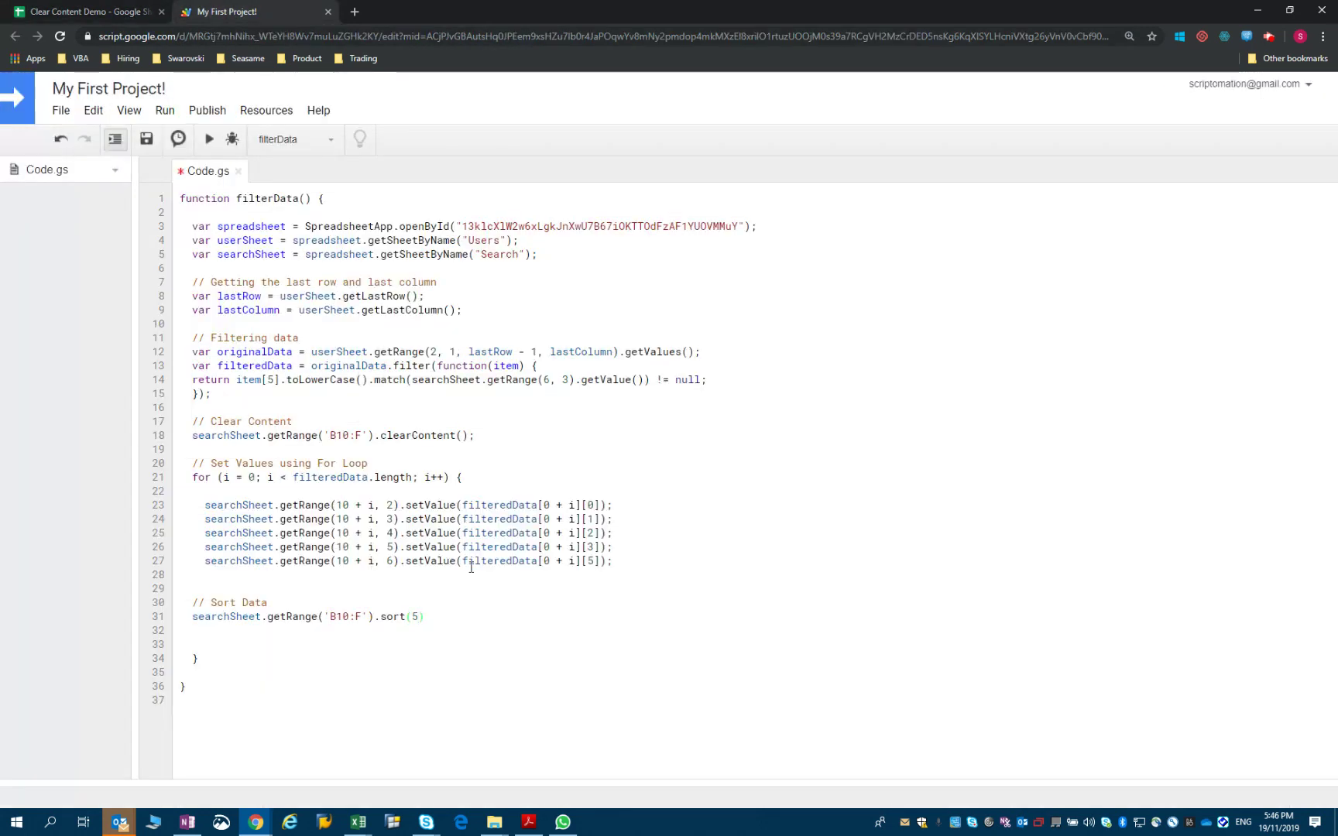
text(;)
Step: Save the sort(5) script and check the candidates ordered by experience, 3 to 12 years
key(ctrl+s)
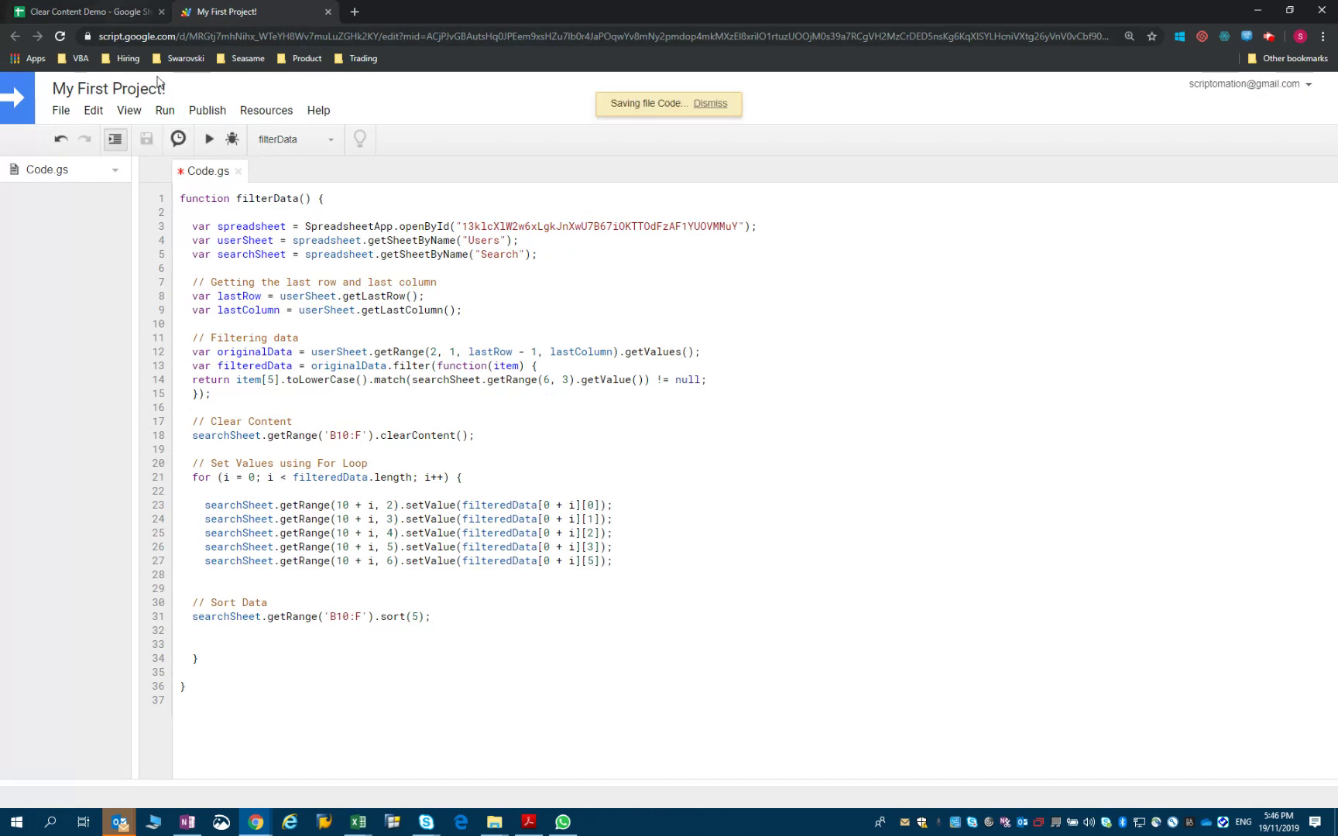
key(ctrl+Tab)
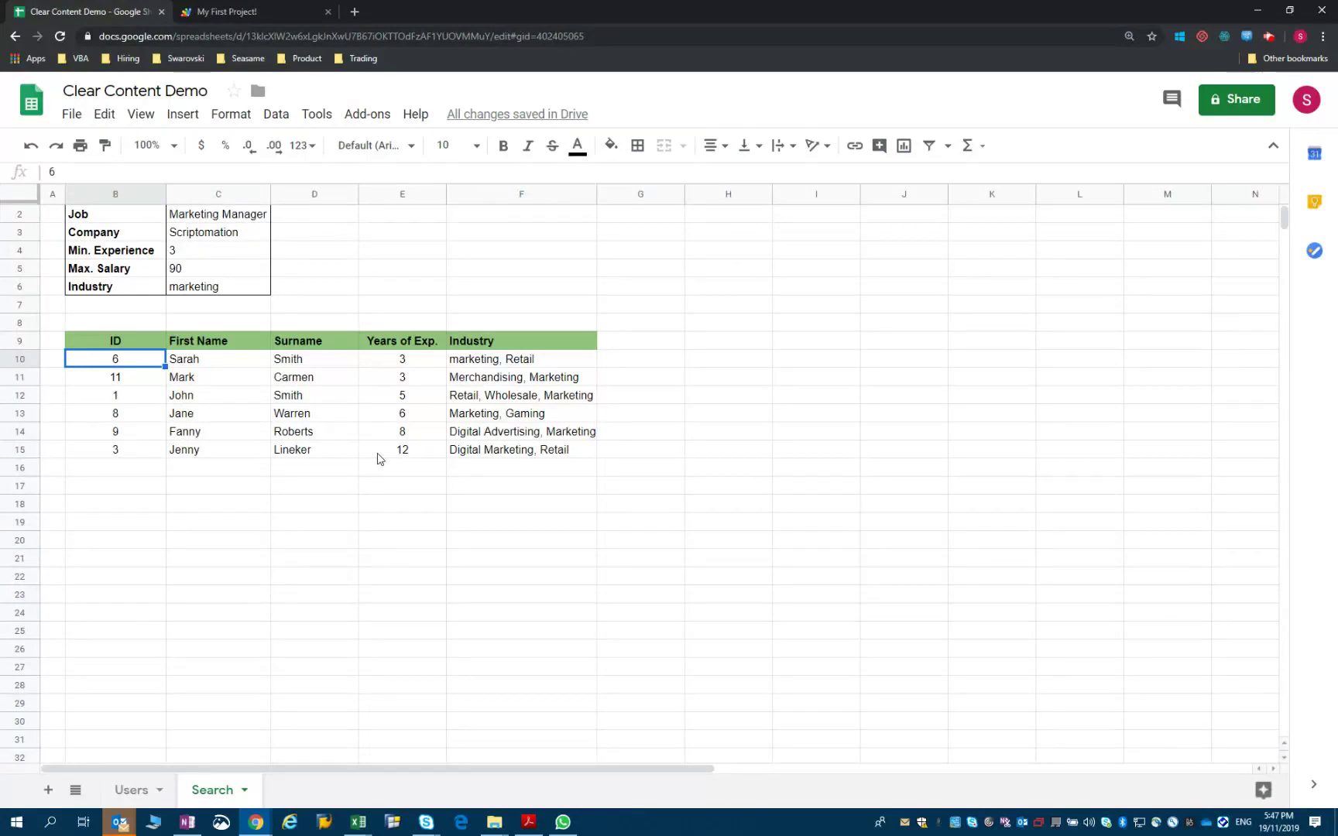
click(243, 21)
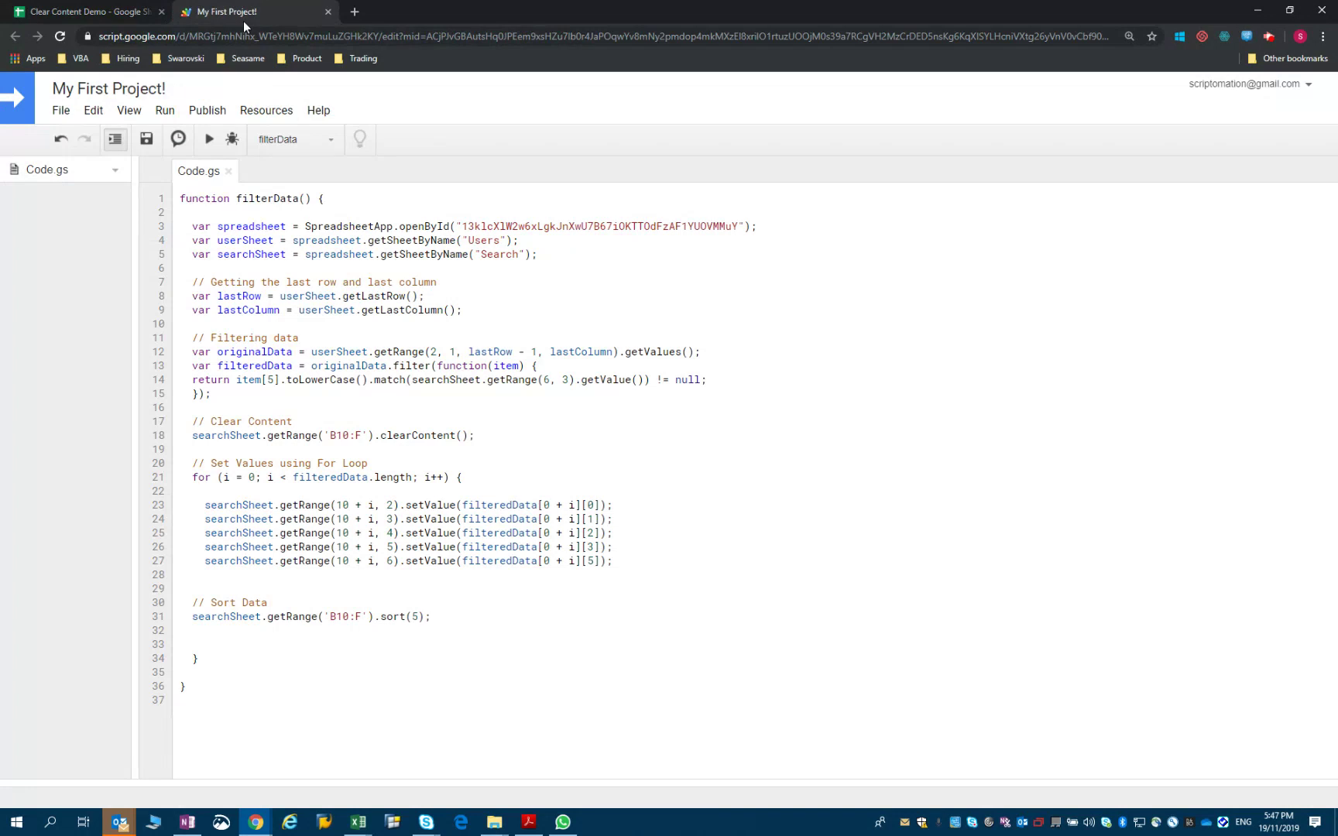
Step: Change the call to sort({column: 5, ascending: false}), save, and run filterData
key(Delete)
text({)
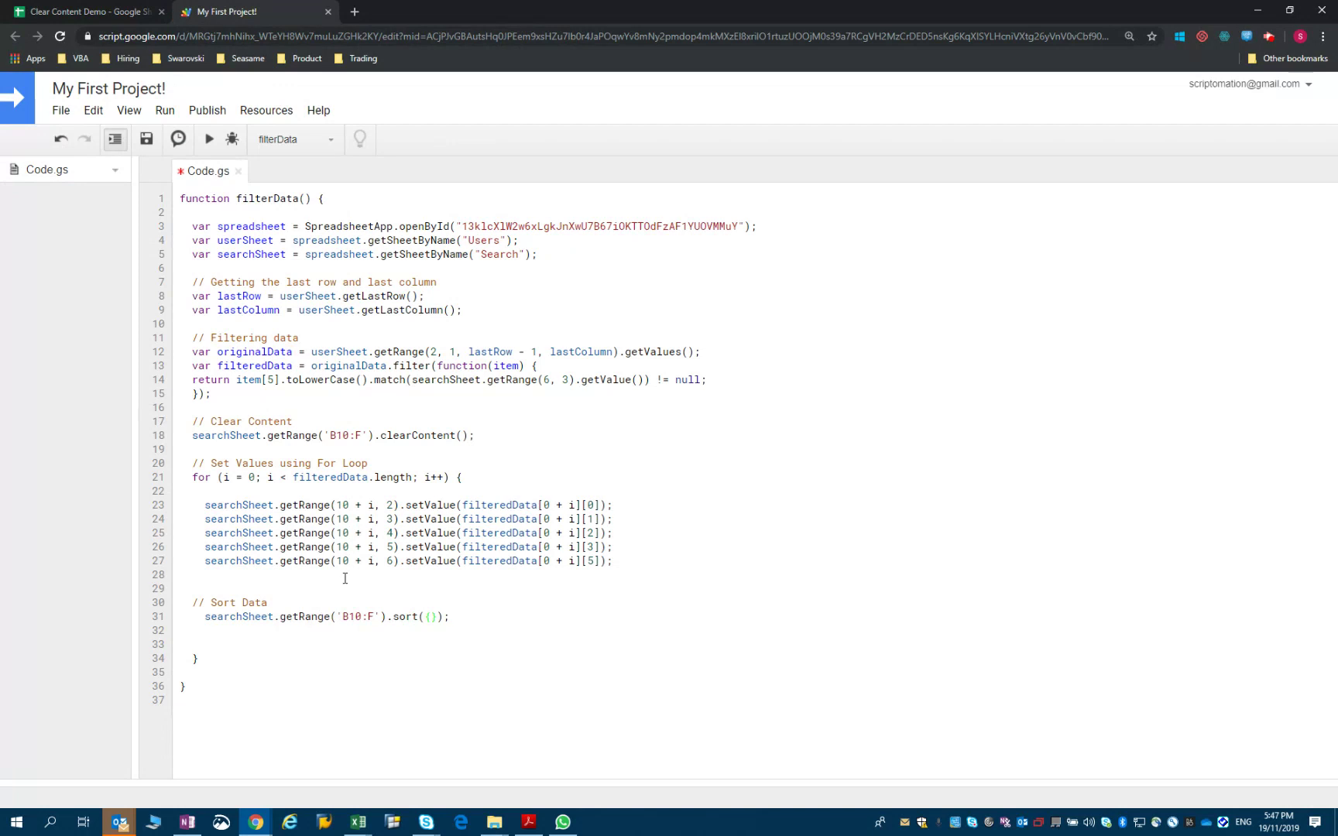
text(column:)
text( 5)
text(, asce)
text(nding:)
text(false)
click(147, 139)
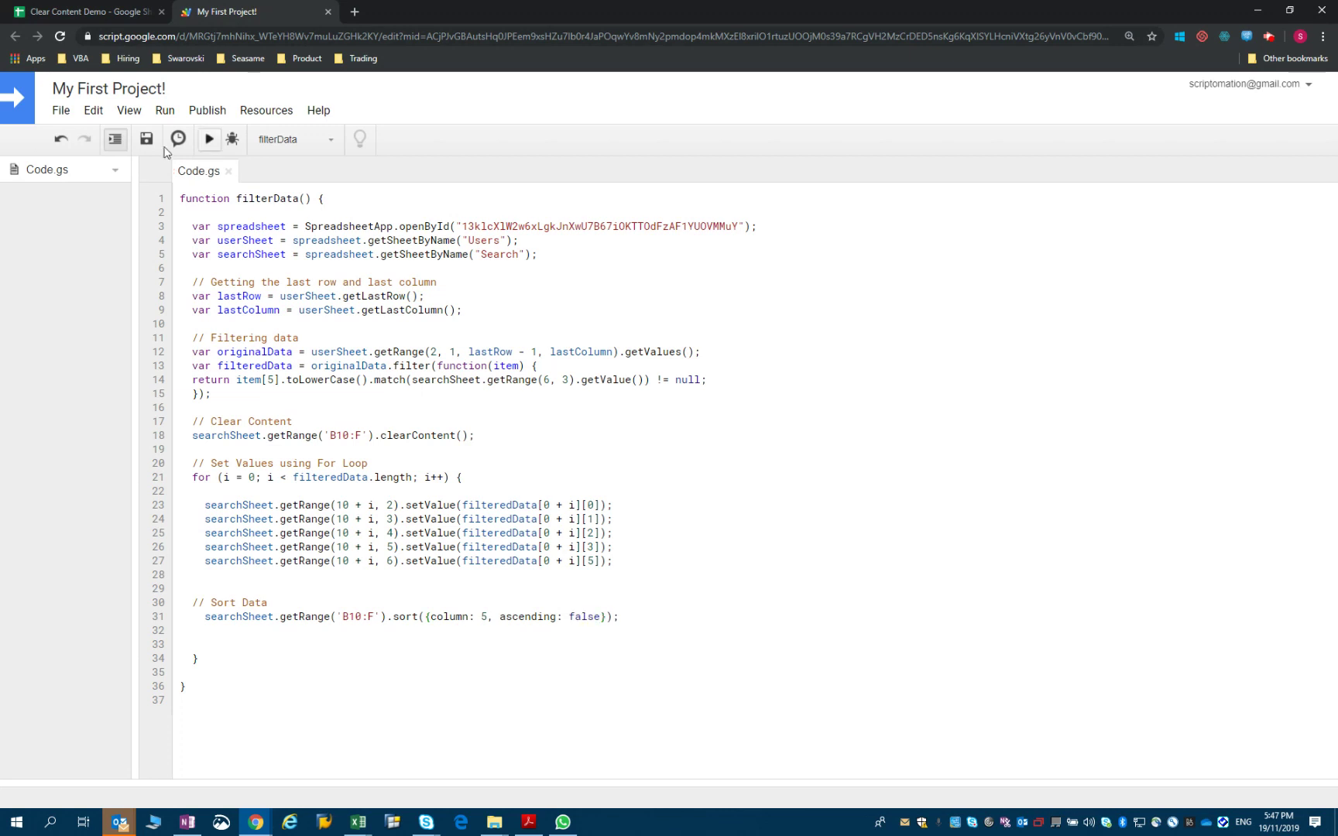
click(209, 139)
key(ctrl+shift+Tab)
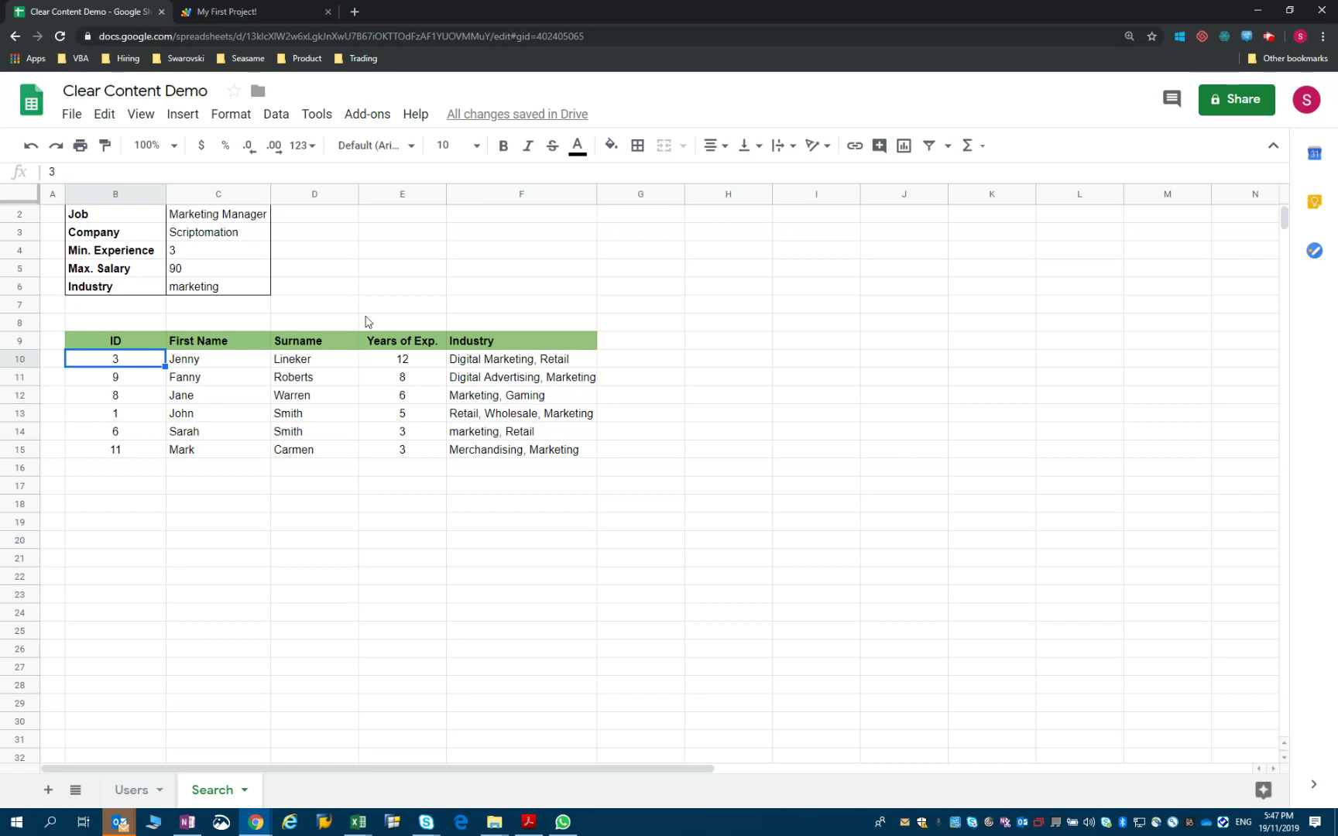
Step: After checking the Users list, set the Industry criterion in C6 to finance
click(173, 288)
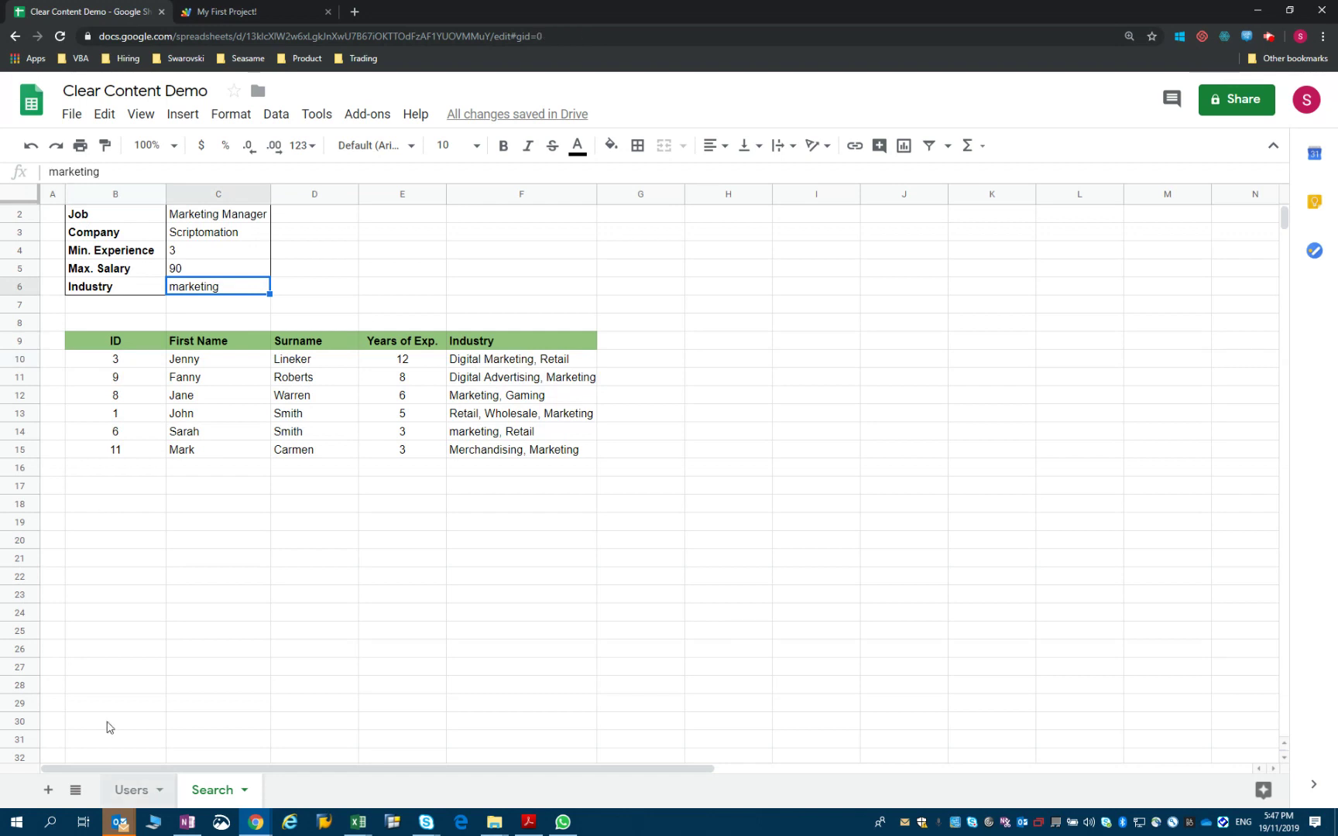
click(131, 790)
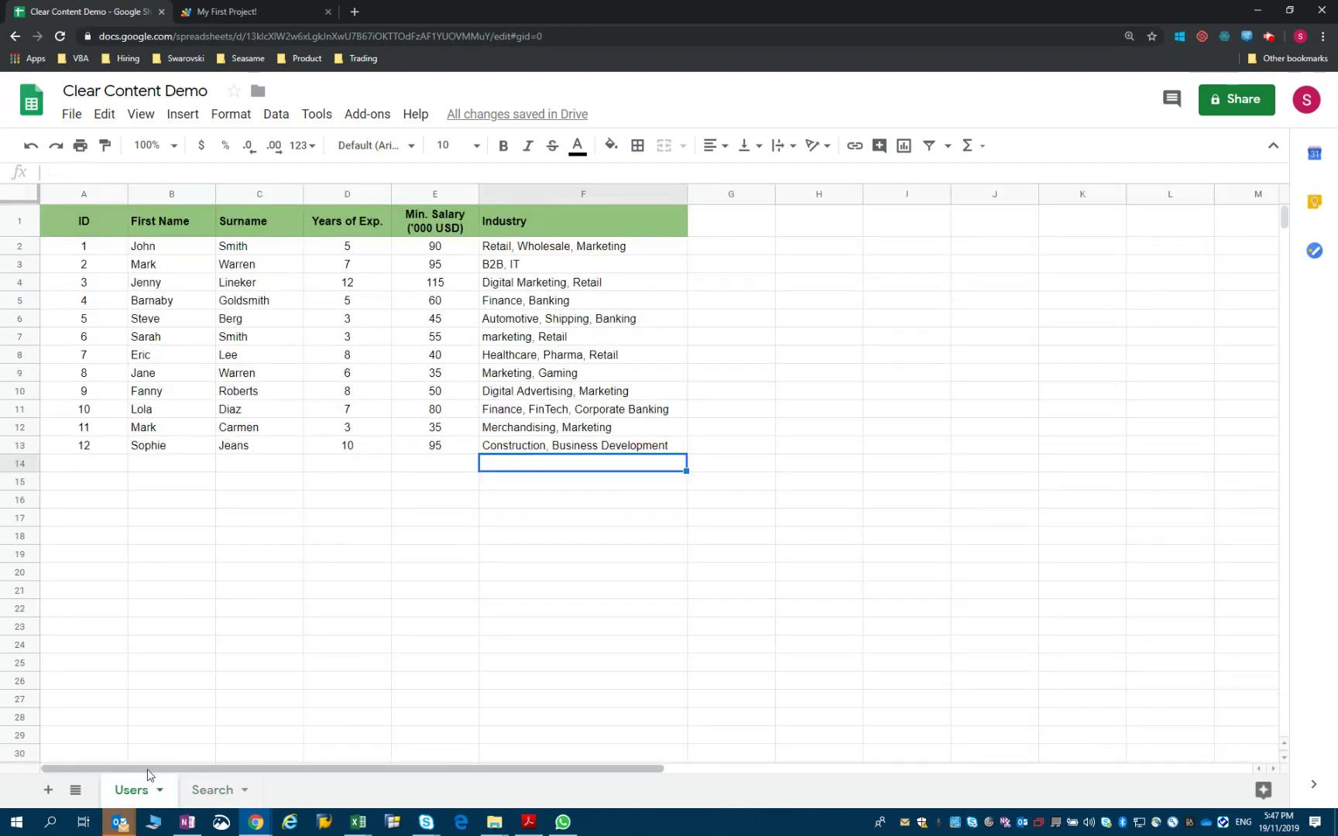
click(210, 791)
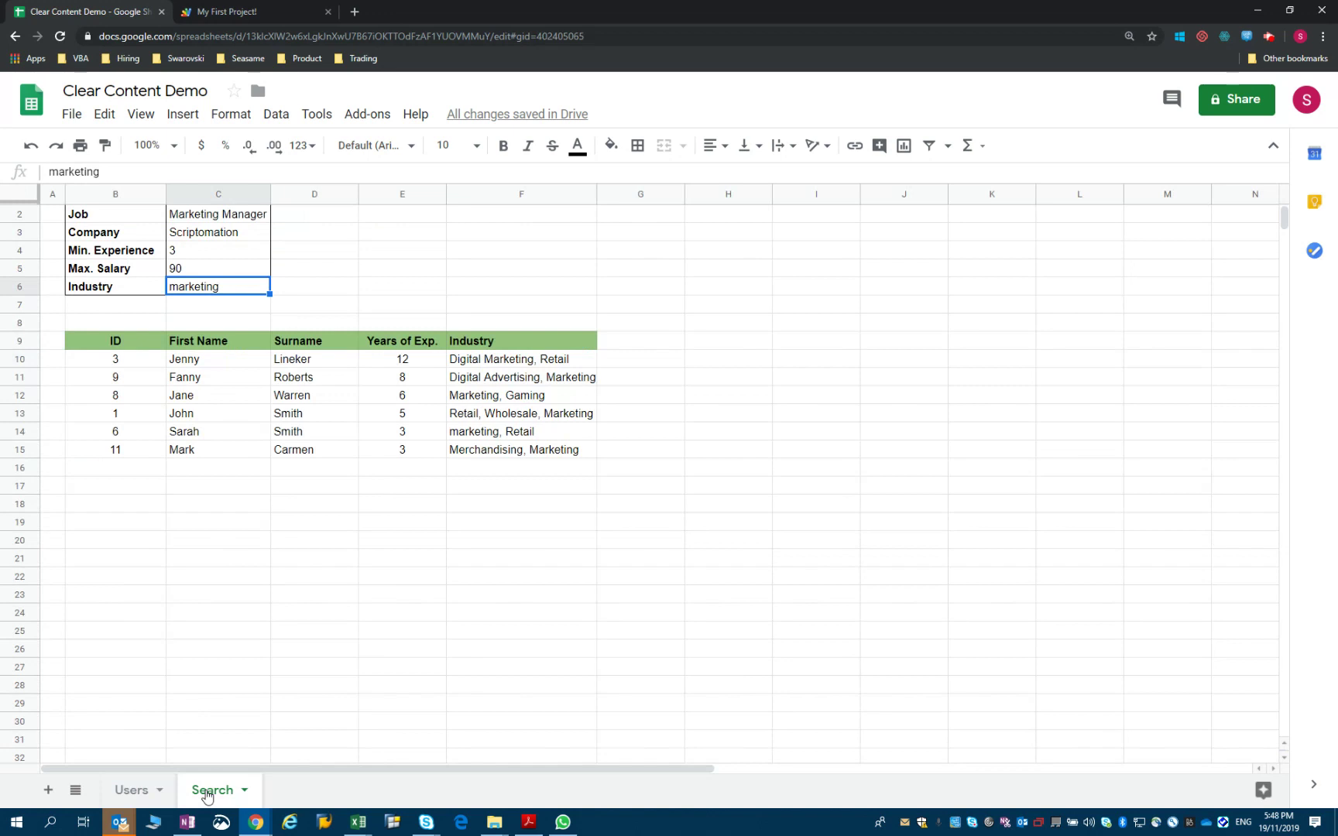
text(finance)
key(Return)
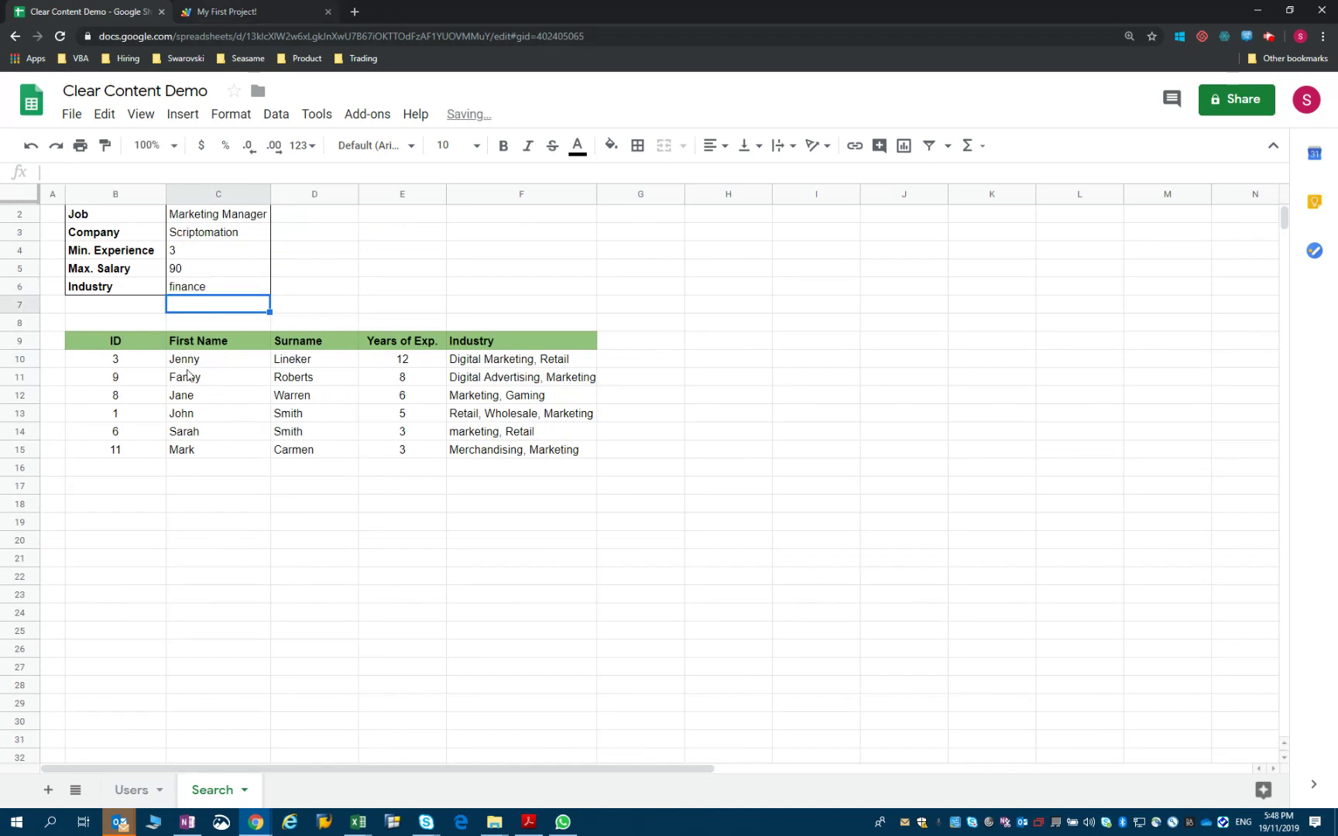
click(226, 12)
click(67, 12)
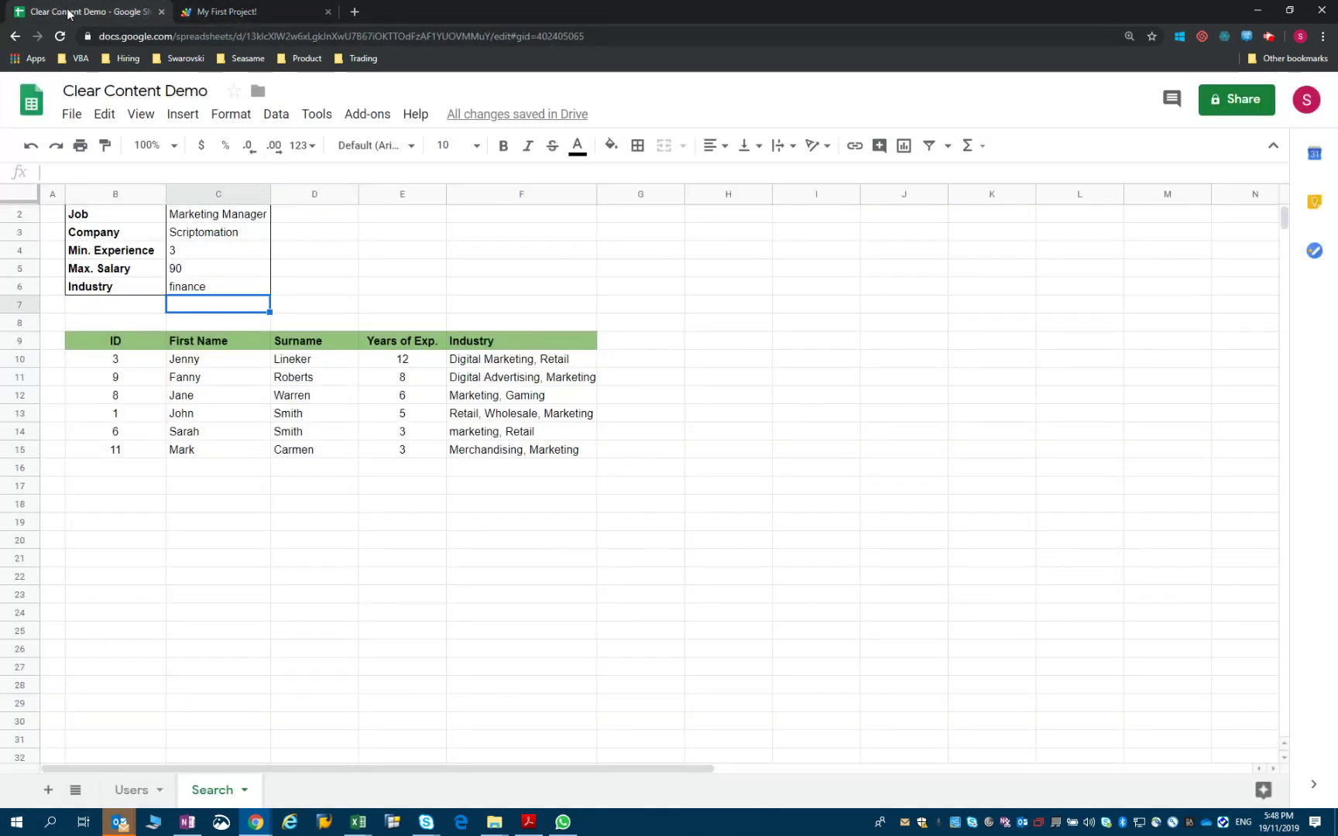